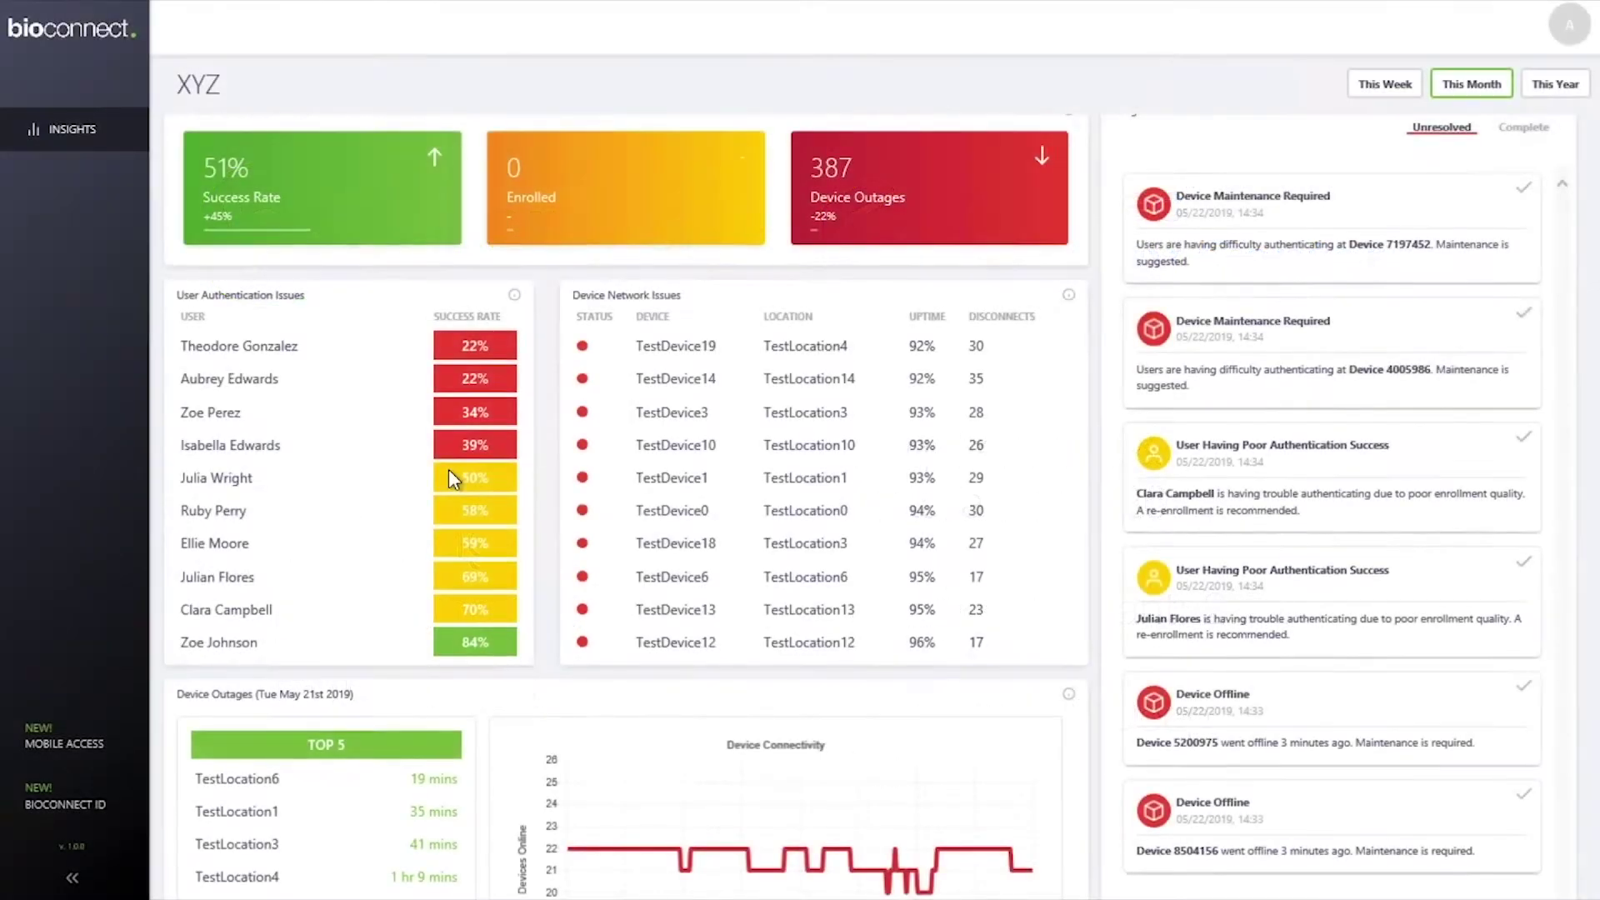
Step: Scroll down and show the details of the Device Outages panel
scroll(449, 468, down, 3)
scroll(451, 478, down, 1)
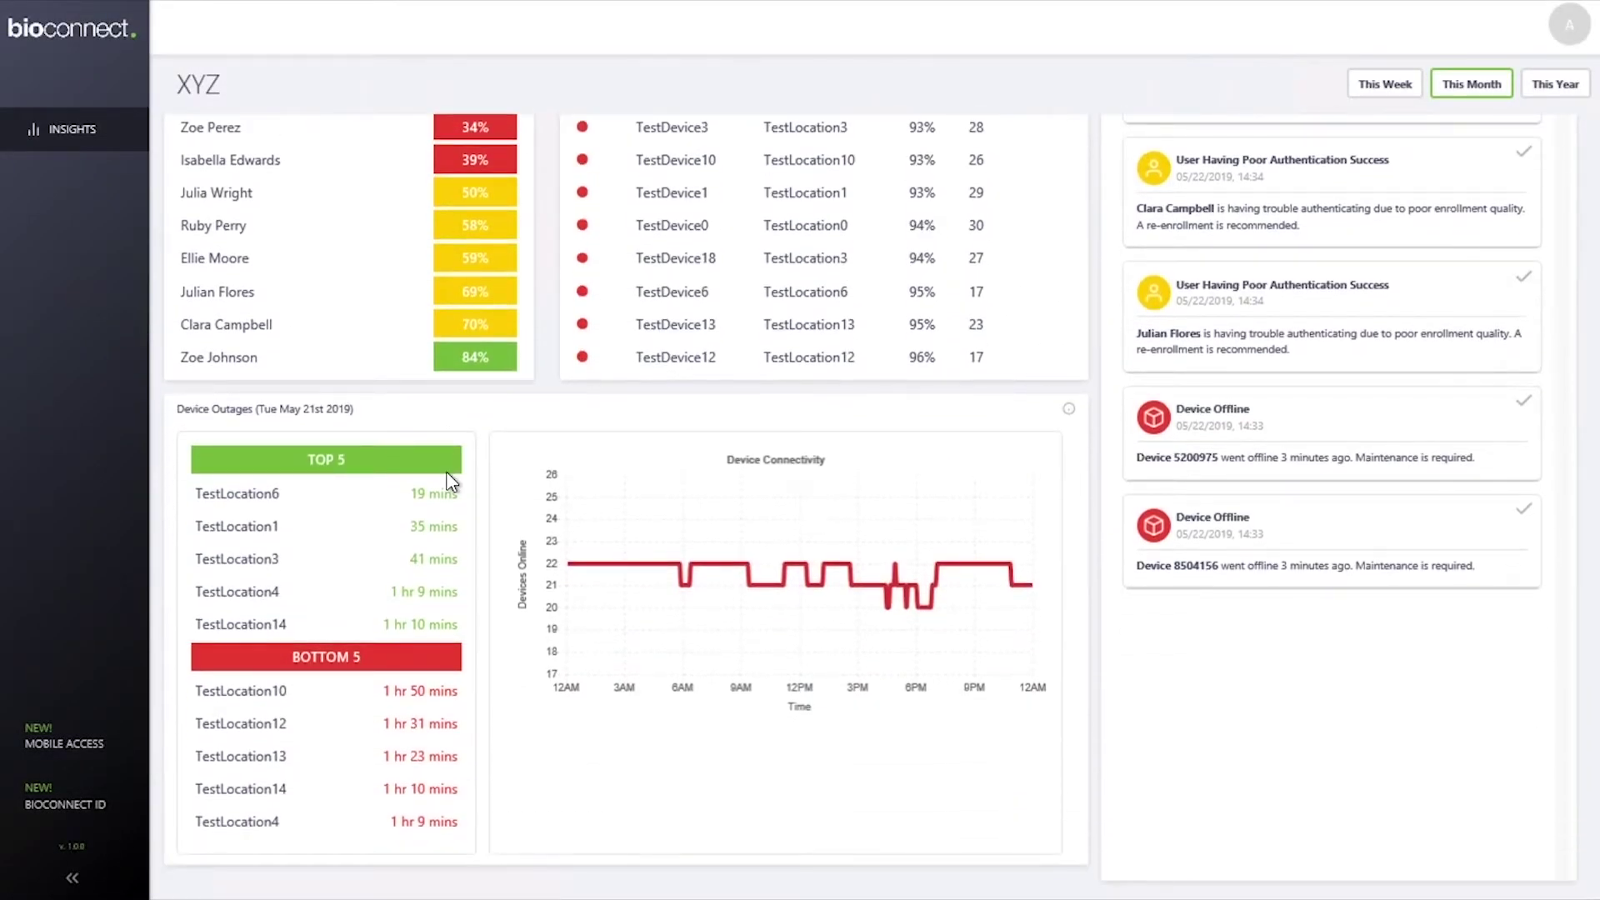
click(1068, 410)
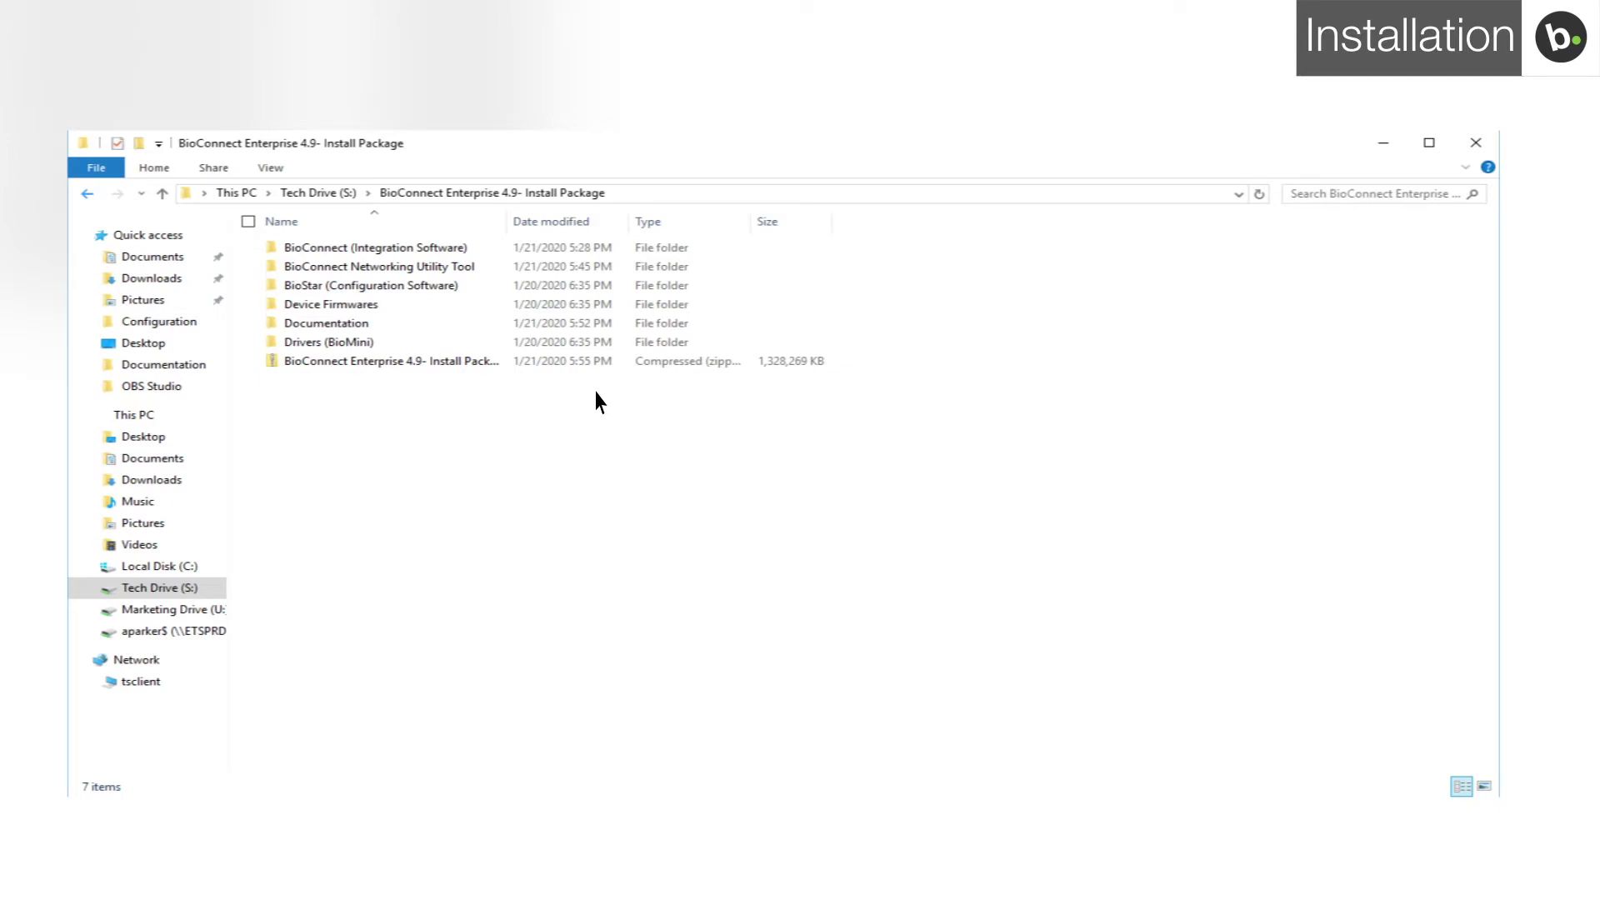
Step: Launch the BioConnect installer from the BioConnect (Integration Software) folder
double_click(373, 256)
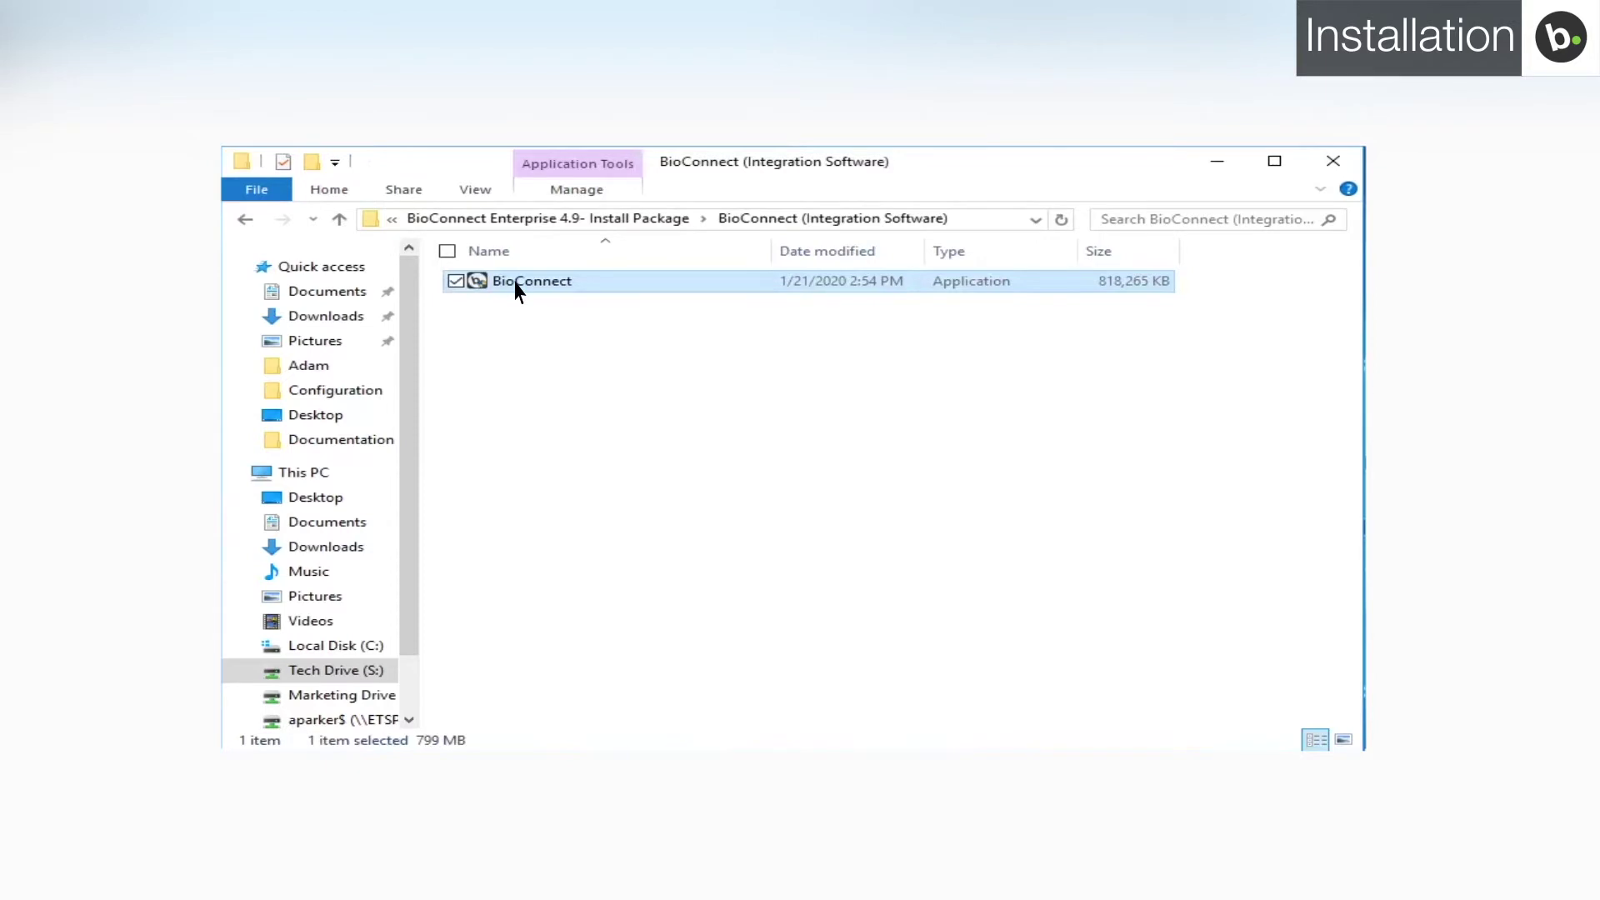
double_click(516, 283)
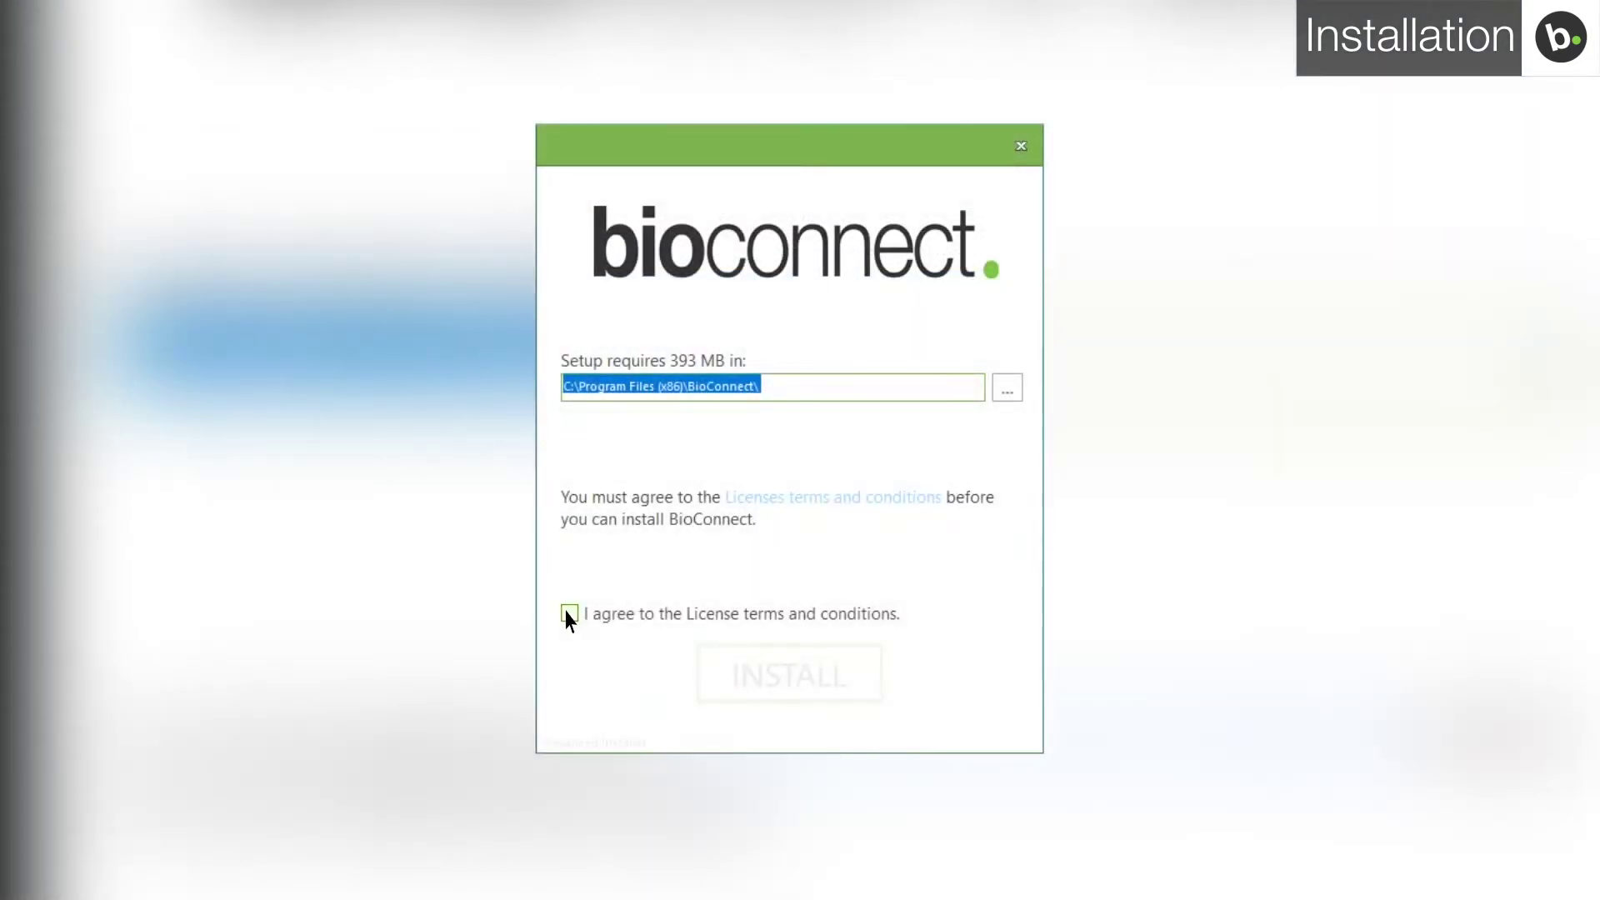
Step: Accept the license and run a Server Install with the BioConnect Networking Tool and BioMini Driver
click(570, 615)
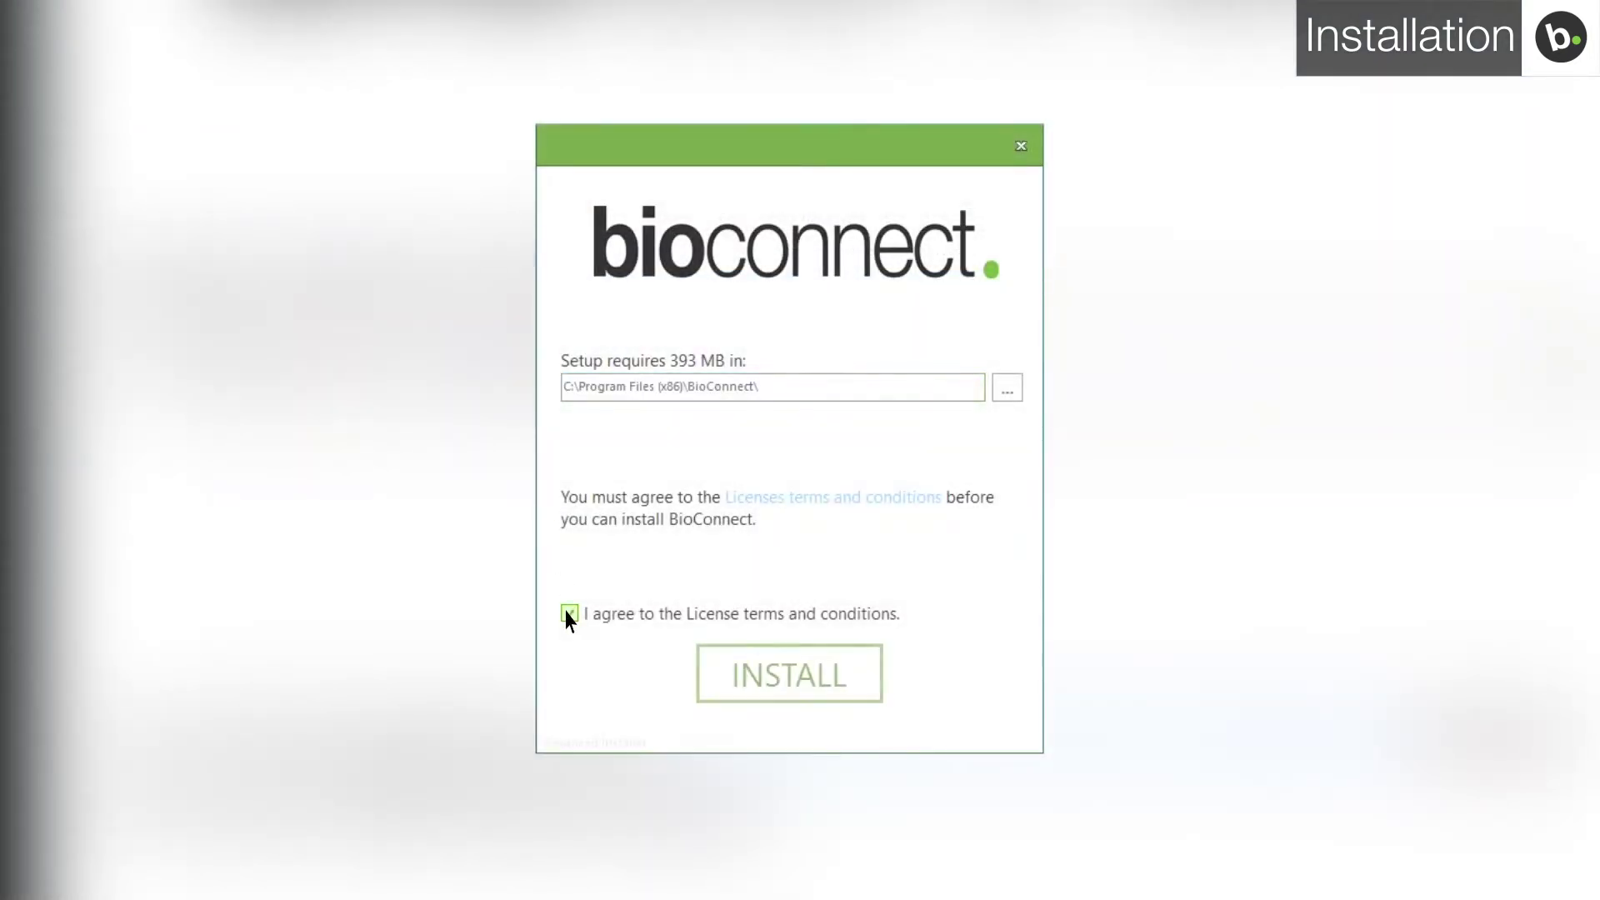
click(751, 681)
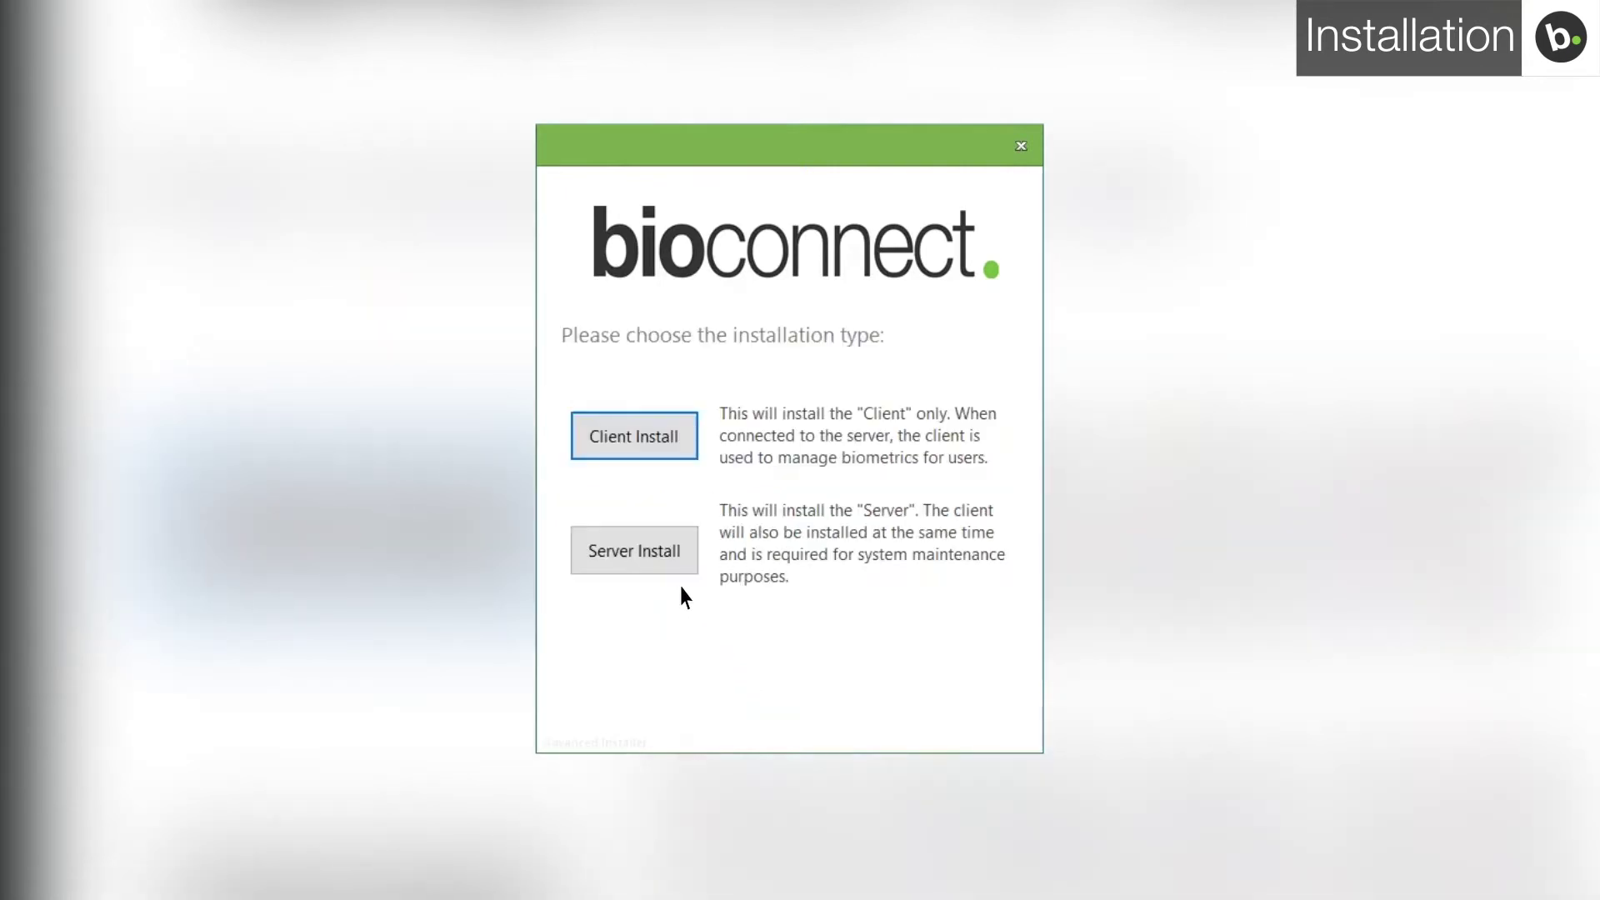
click(659, 553)
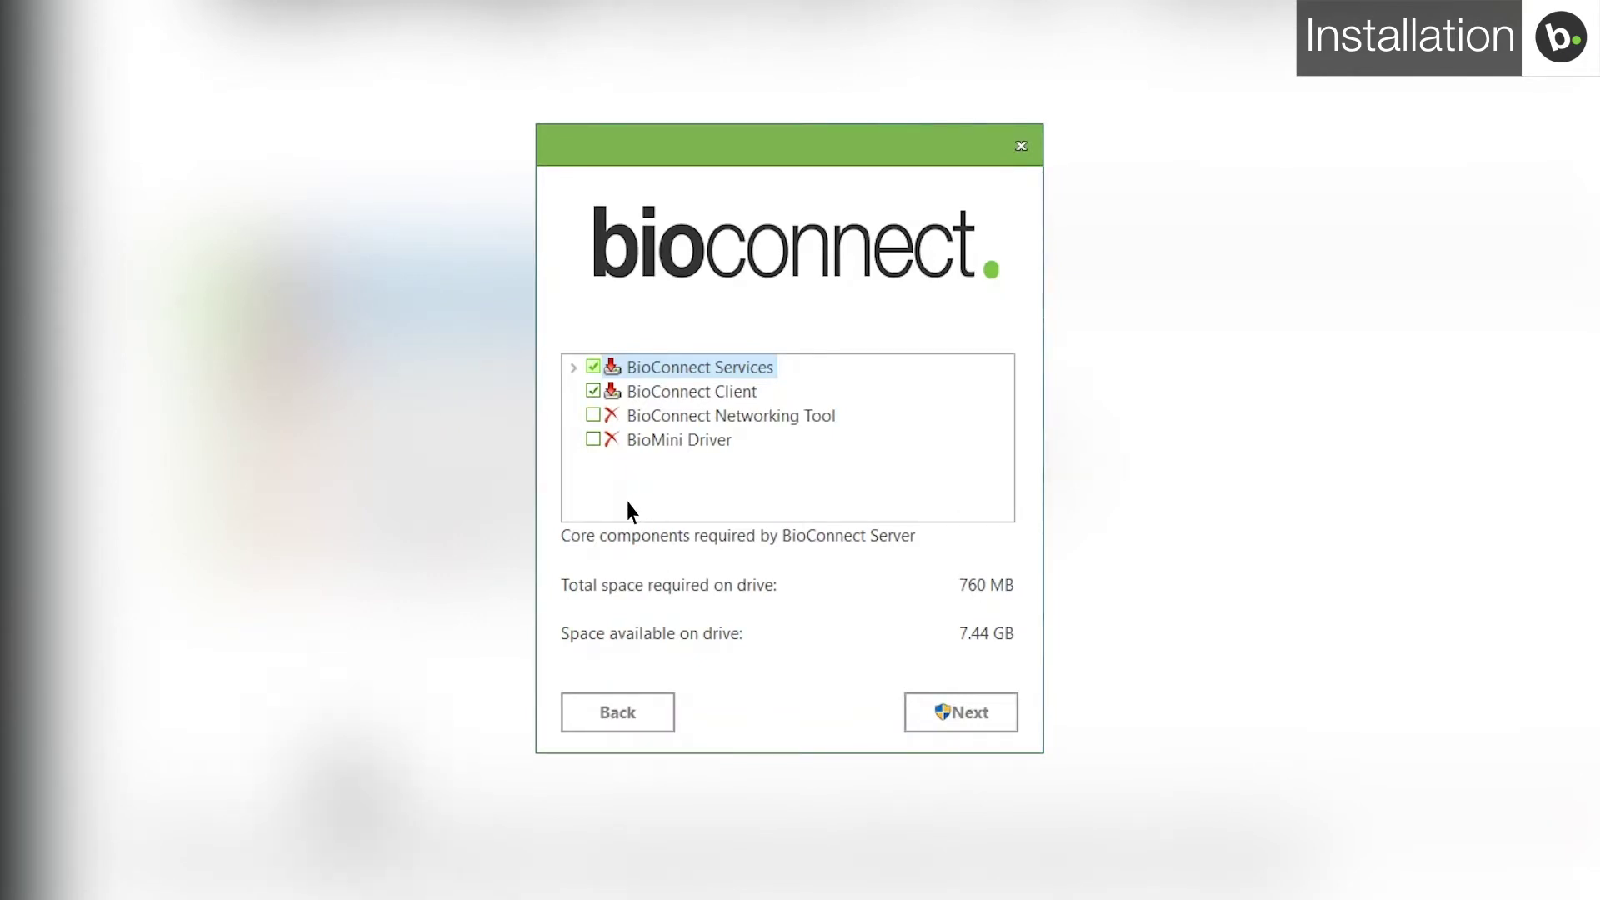
click(593, 439)
click(593, 416)
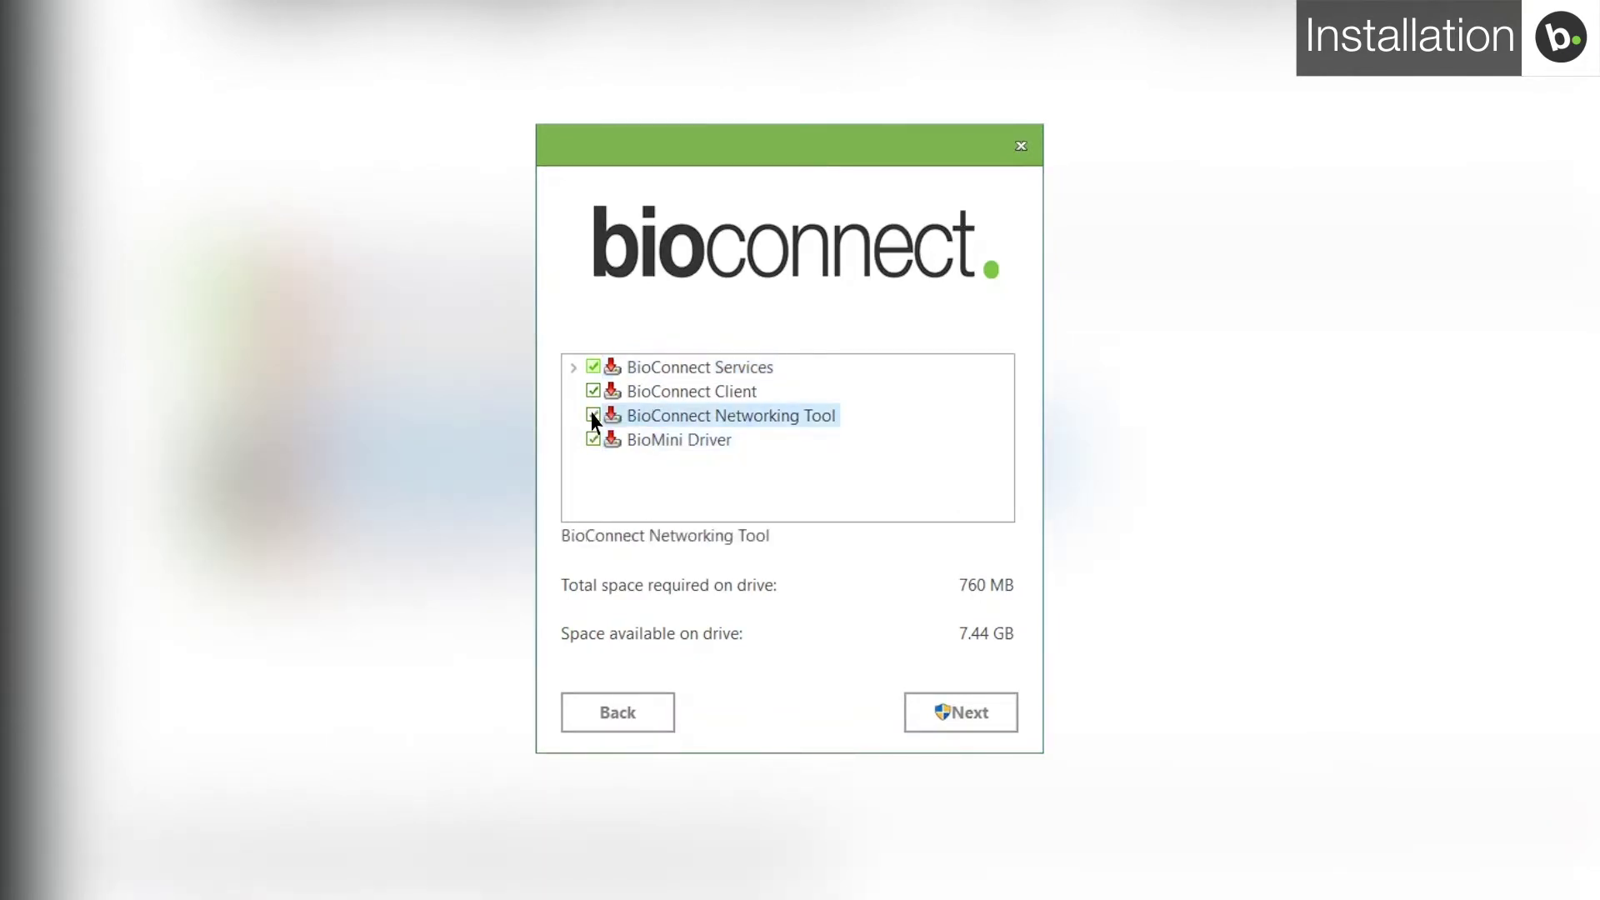
click(963, 715)
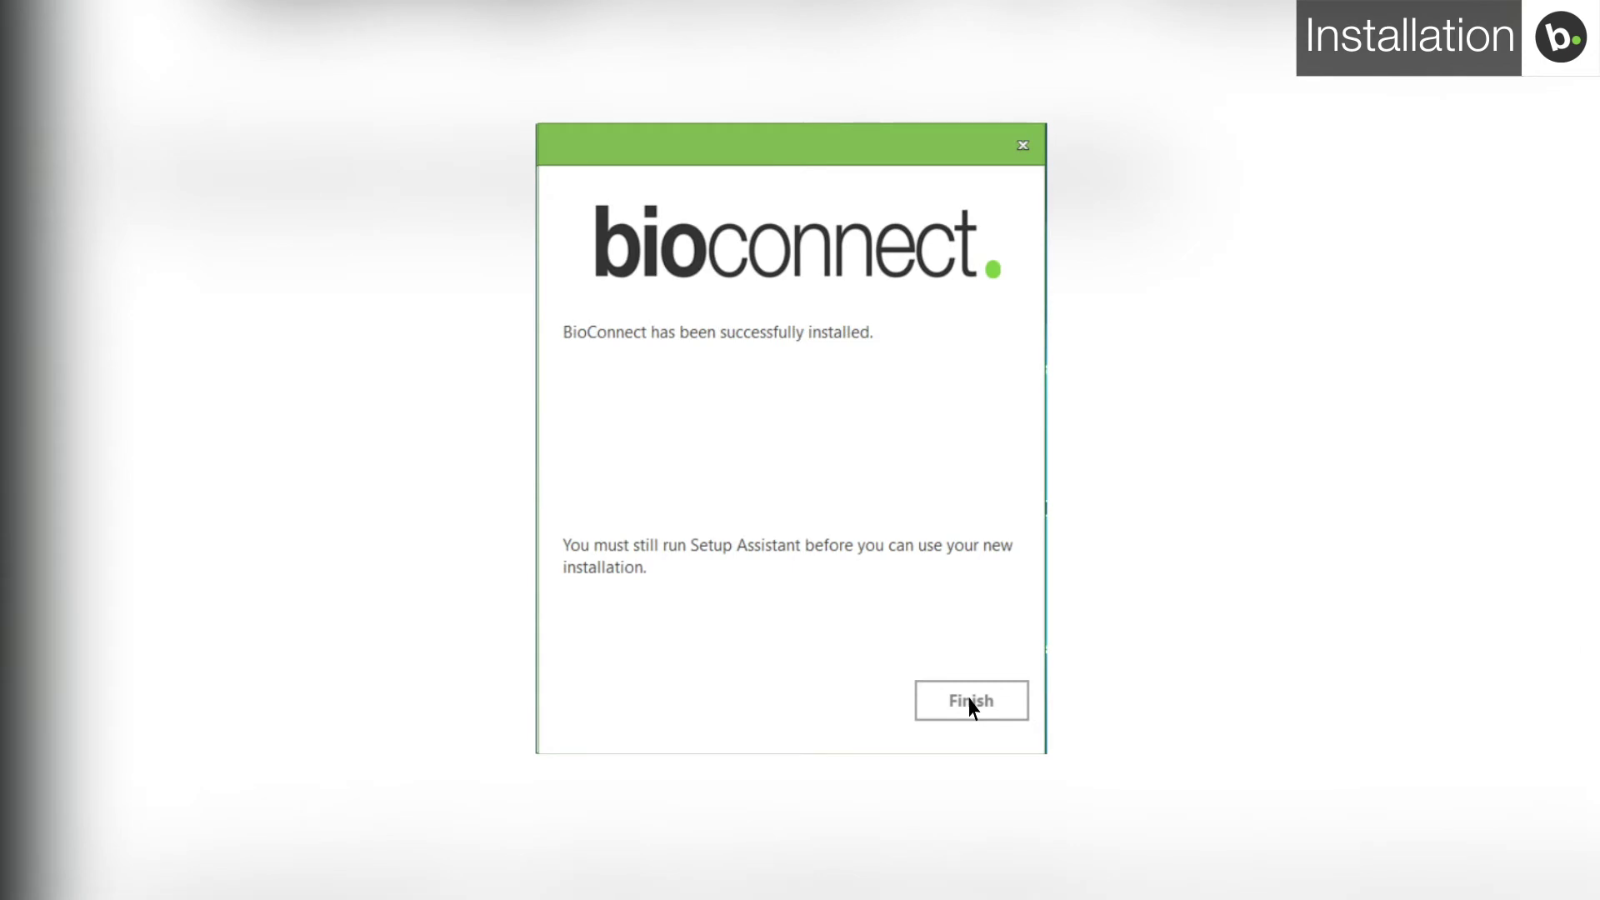
Step: Finish the installer, get past the Welcome page, and choose Trial licensing
click(970, 702)
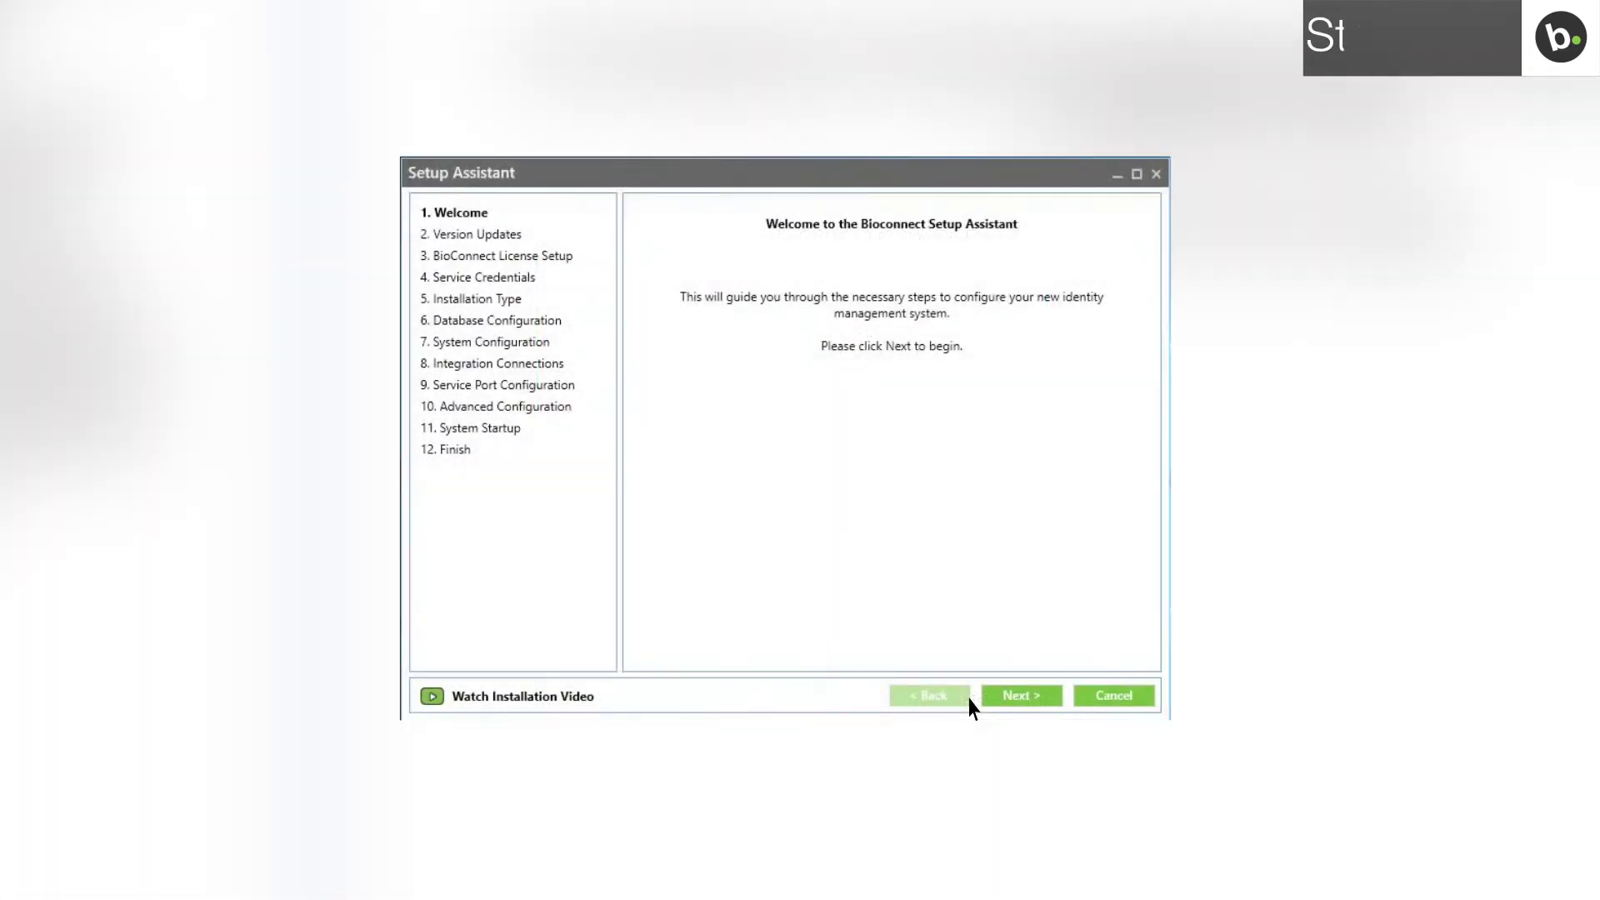
click(1023, 700)
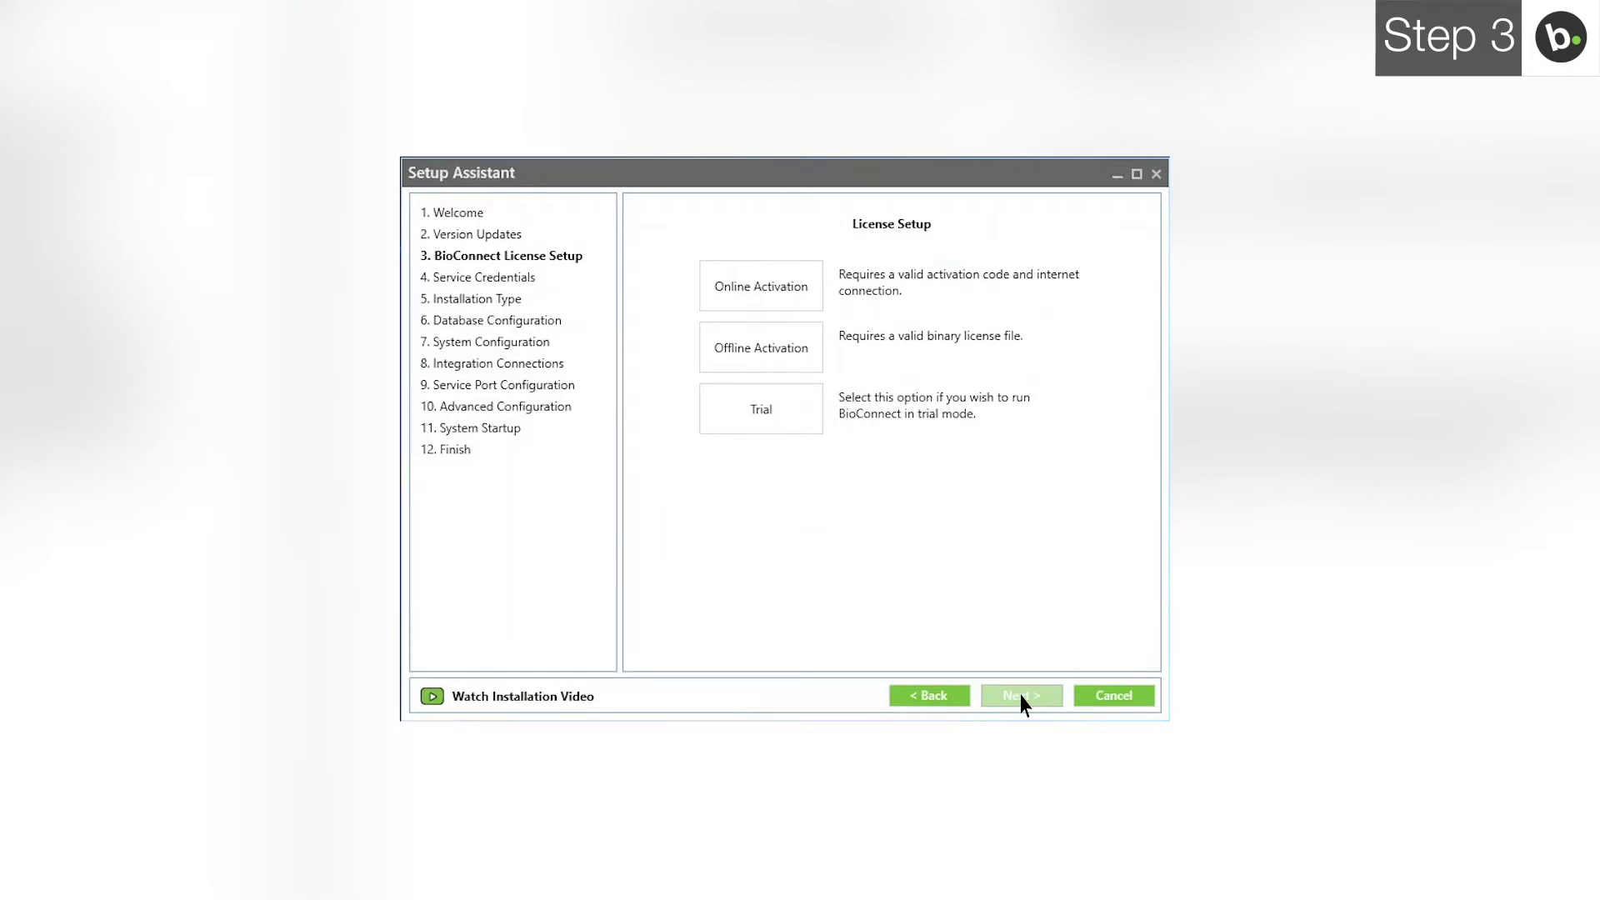
click(792, 409)
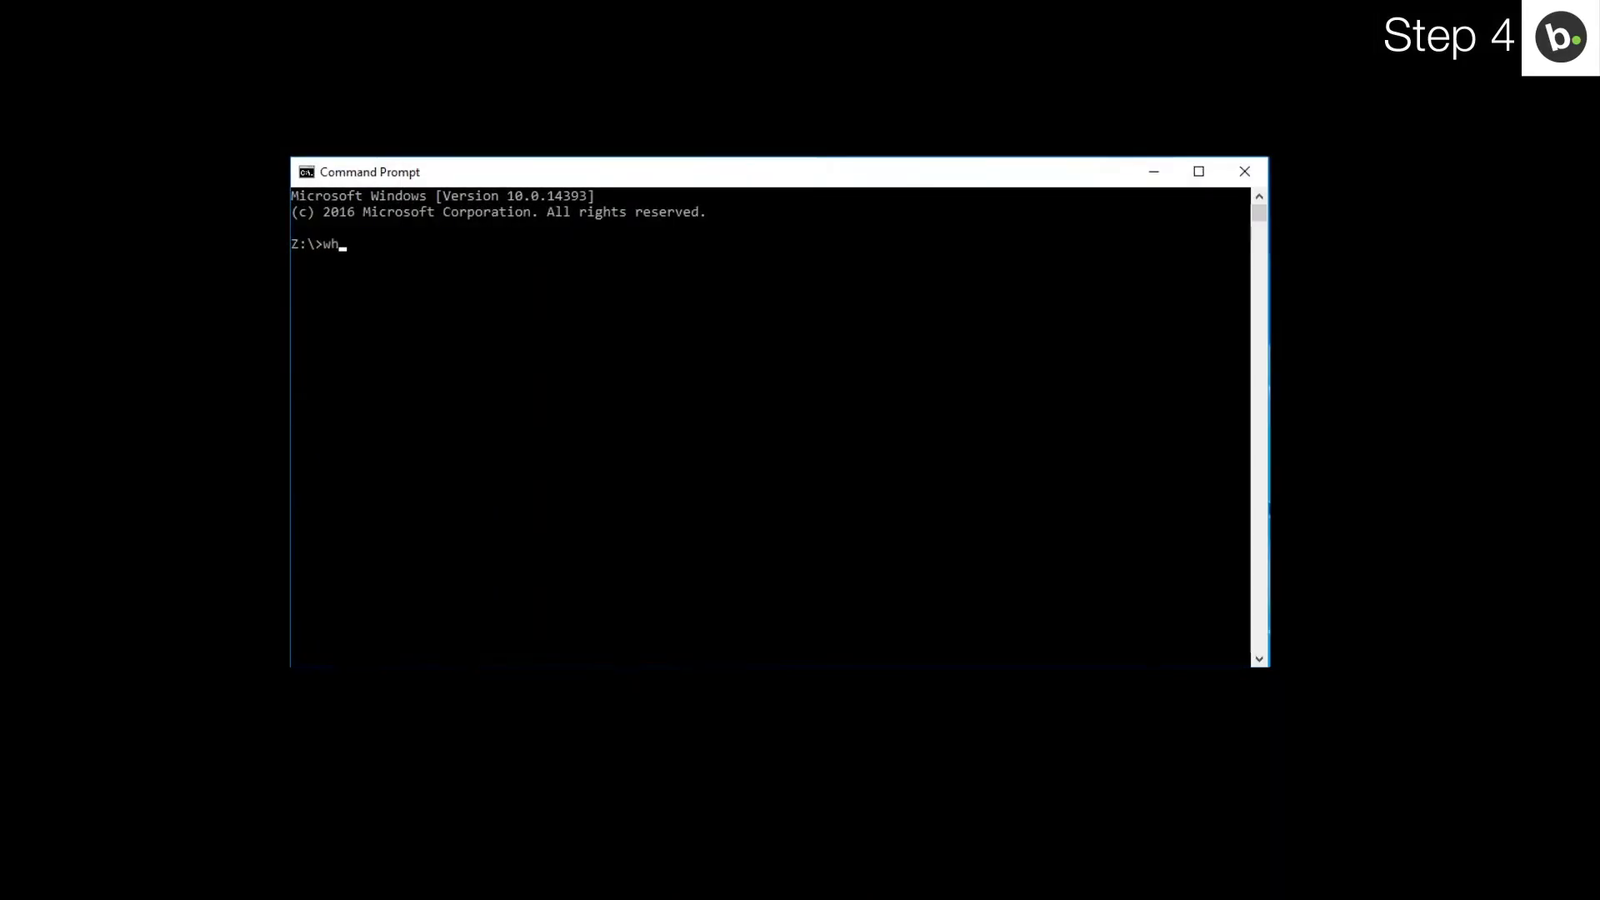
Step: Run whoami in Command Prompt to display the current domain account
text(whoami)
key(Return)
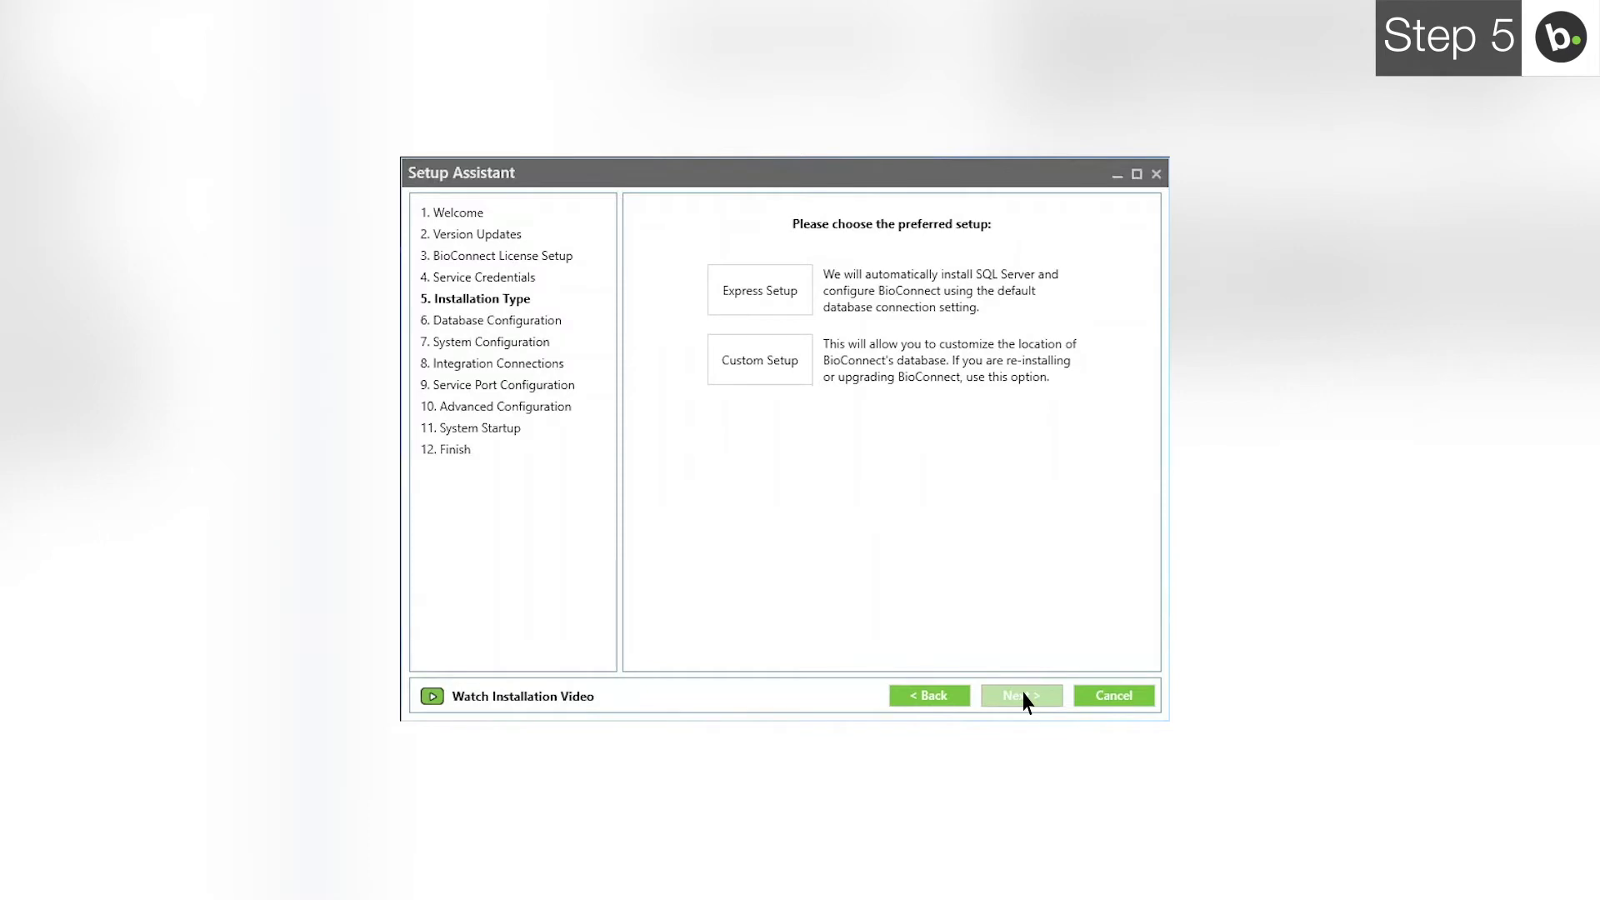
Step: Choose Custom Setup as the installation type
click(760, 362)
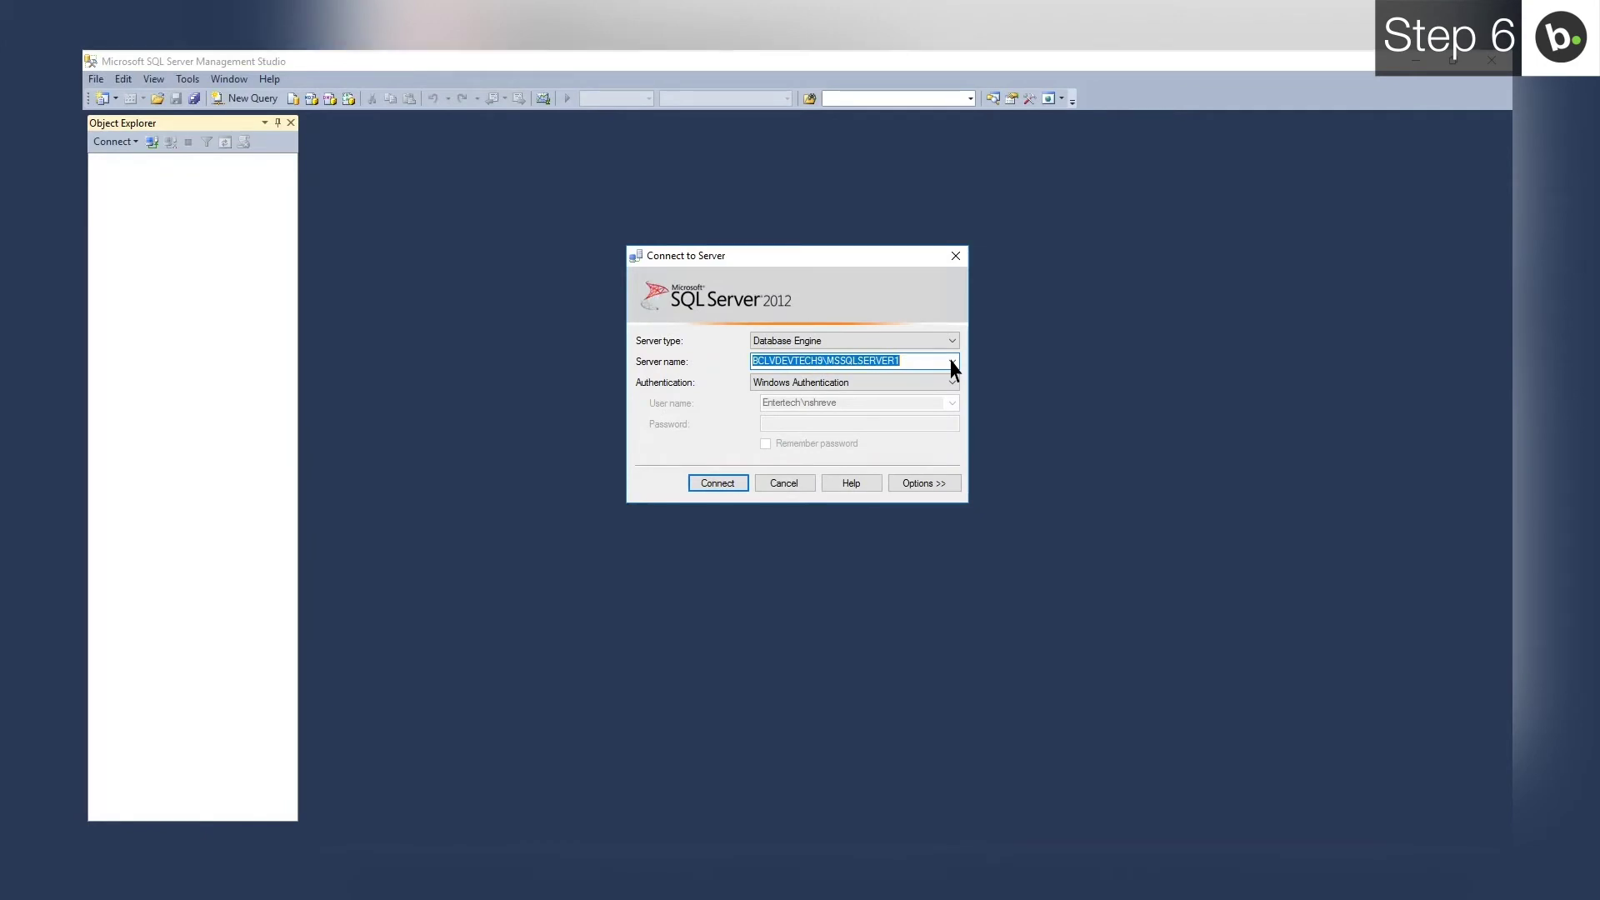
Step: Connect SSMS to BCLVDEVTECH9\BIOCONNECT and open that server's Properties
click(953, 361)
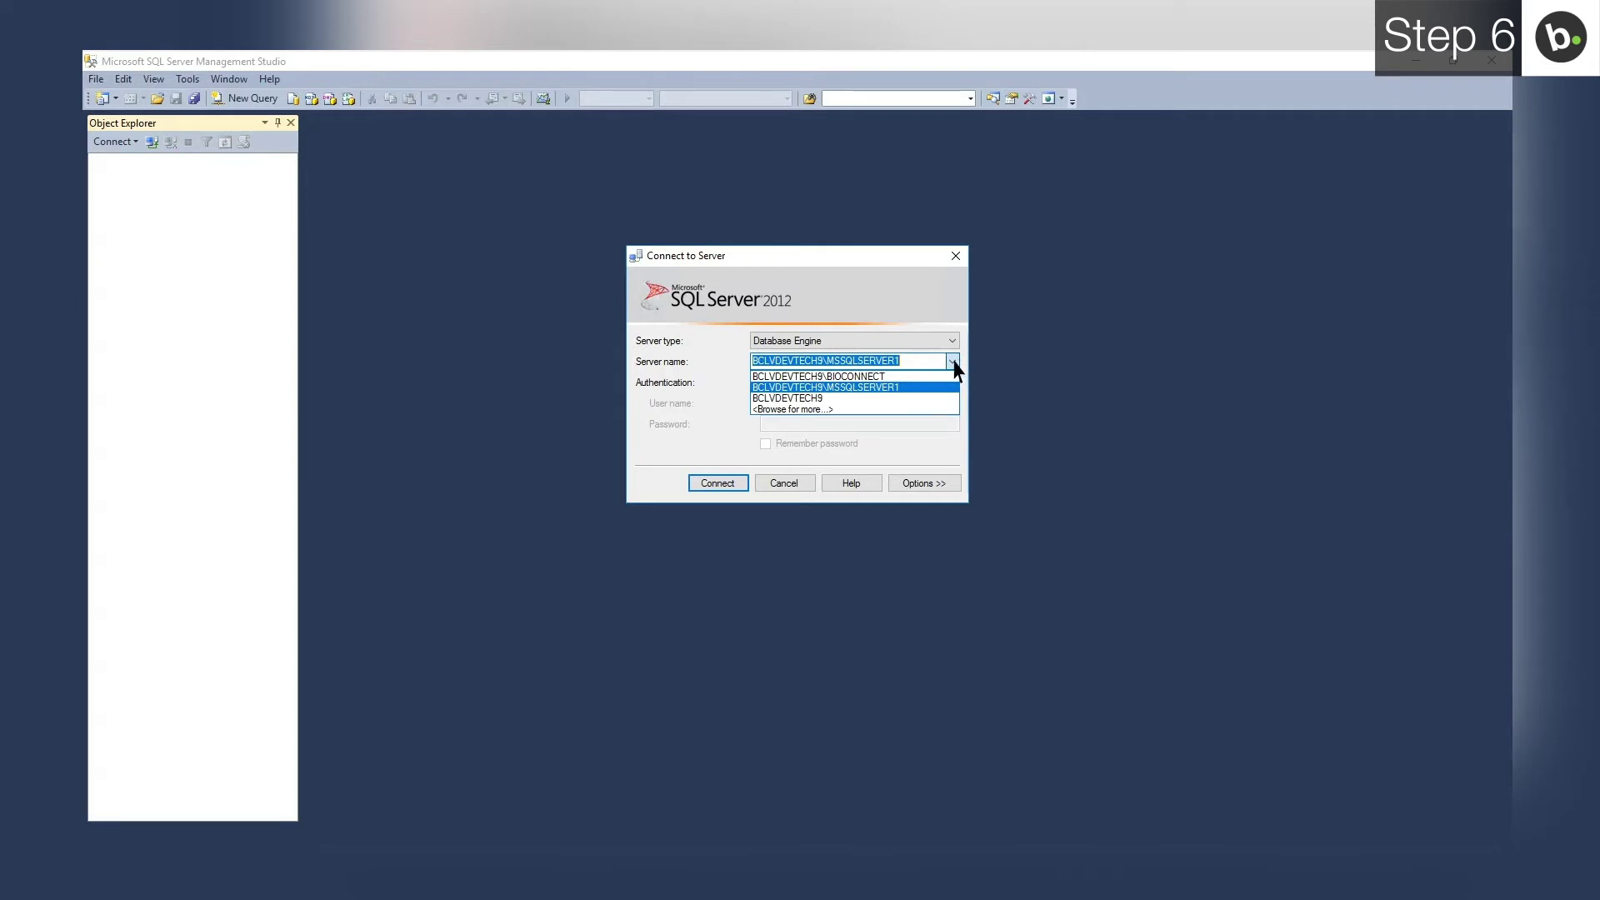
click(833, 377)
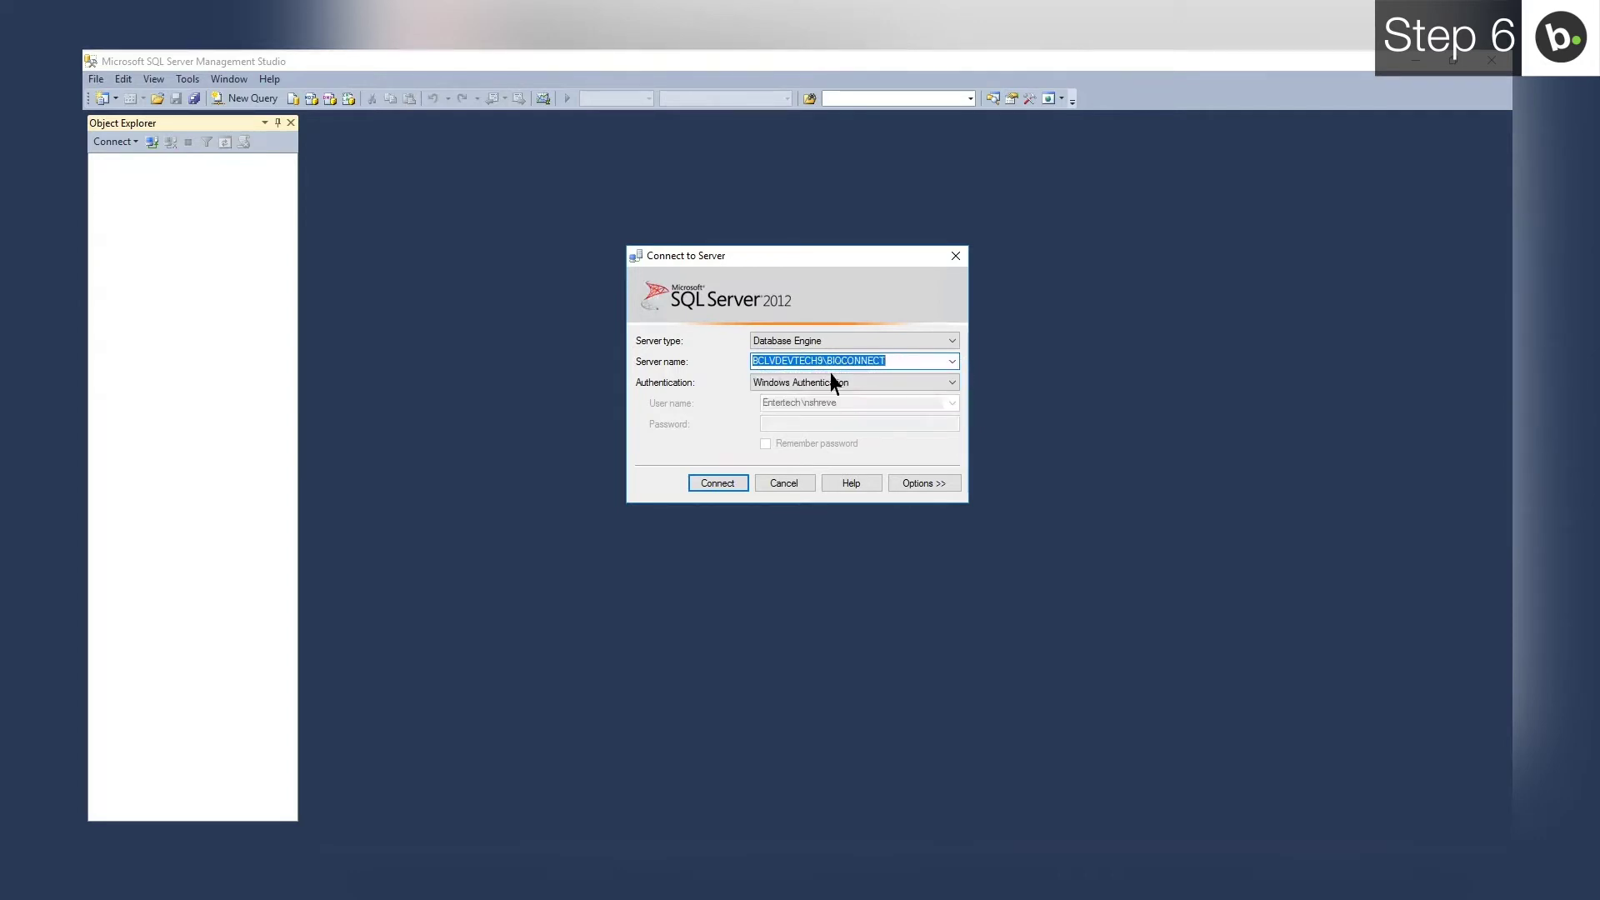
click(719, 483)
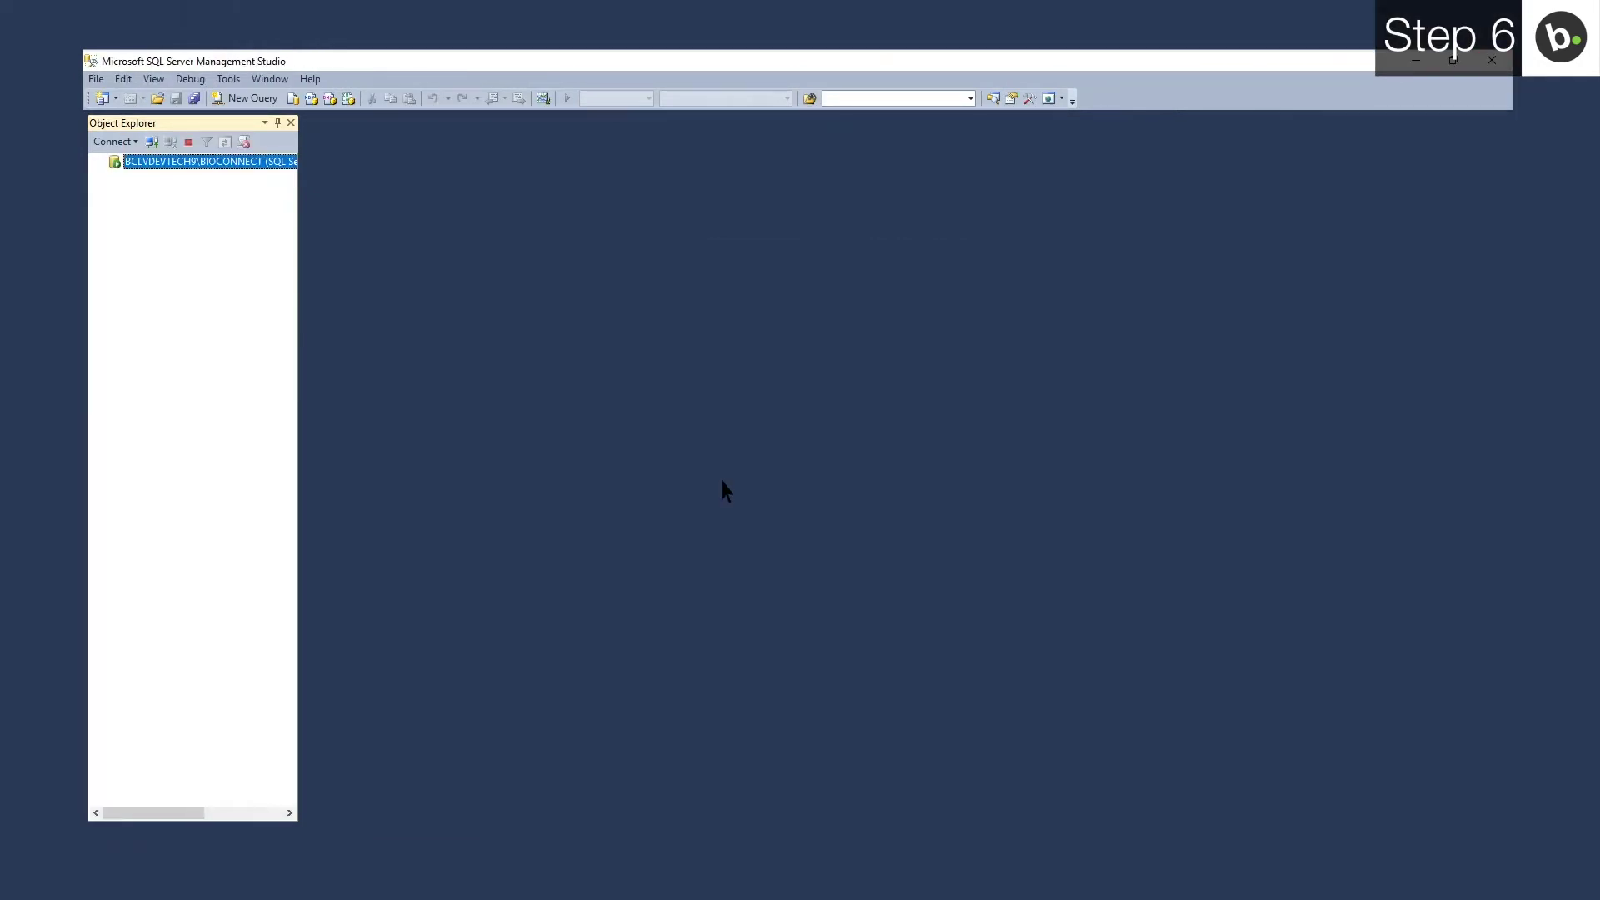
right_click(194, 162)
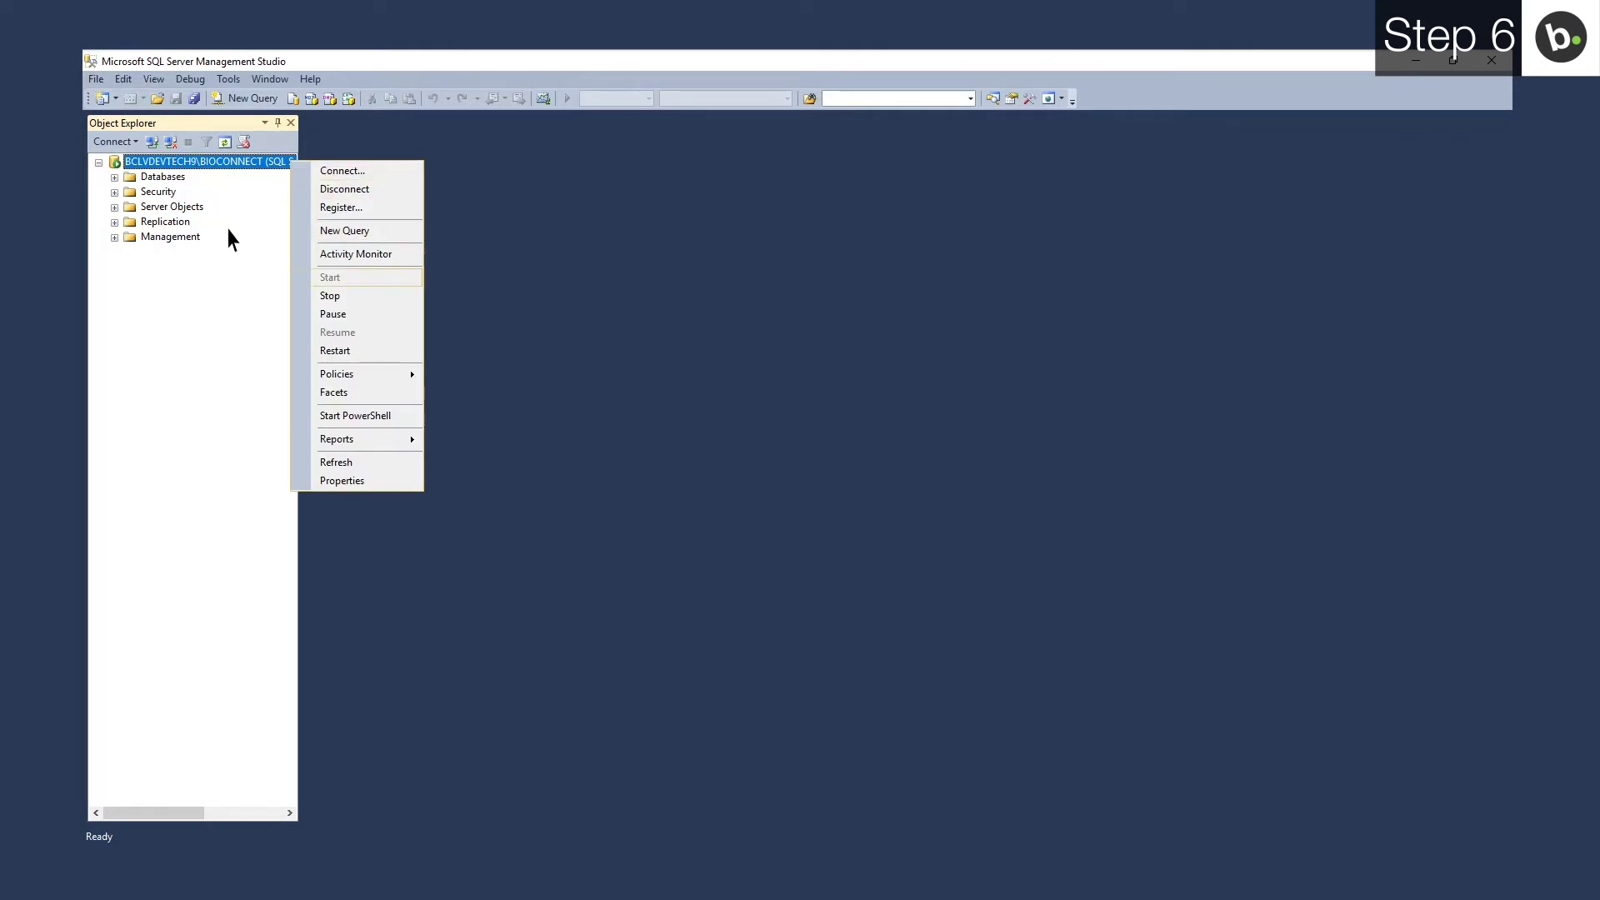
click(357, 481)
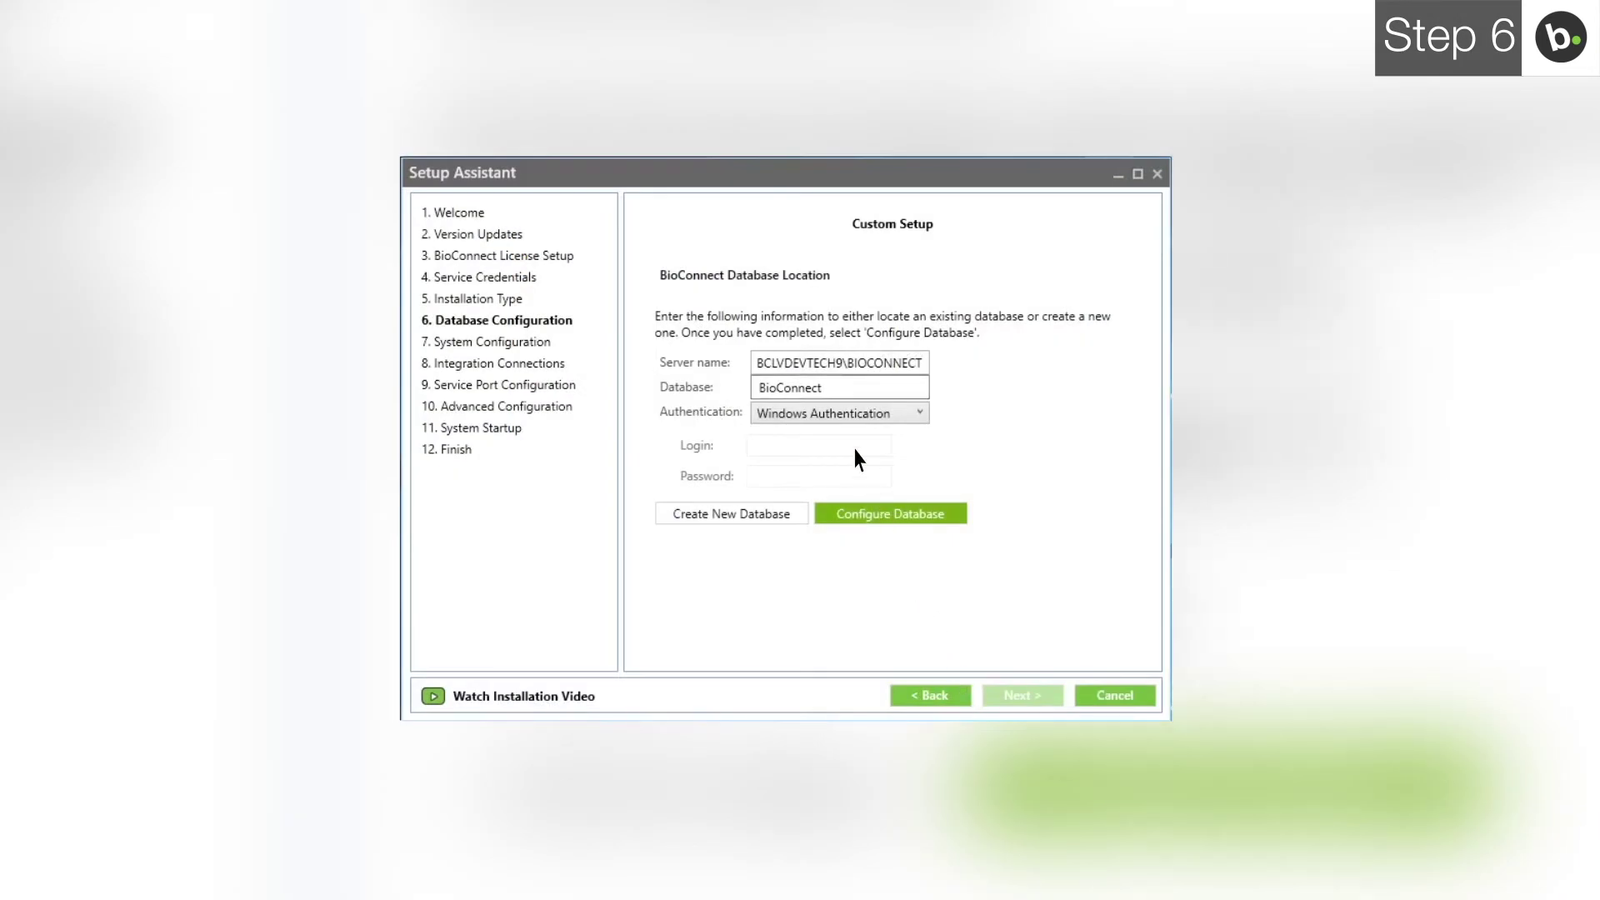
Step: Rename the database to BioConnect5, create it, and configure it for BioConnect
click(825, 389)
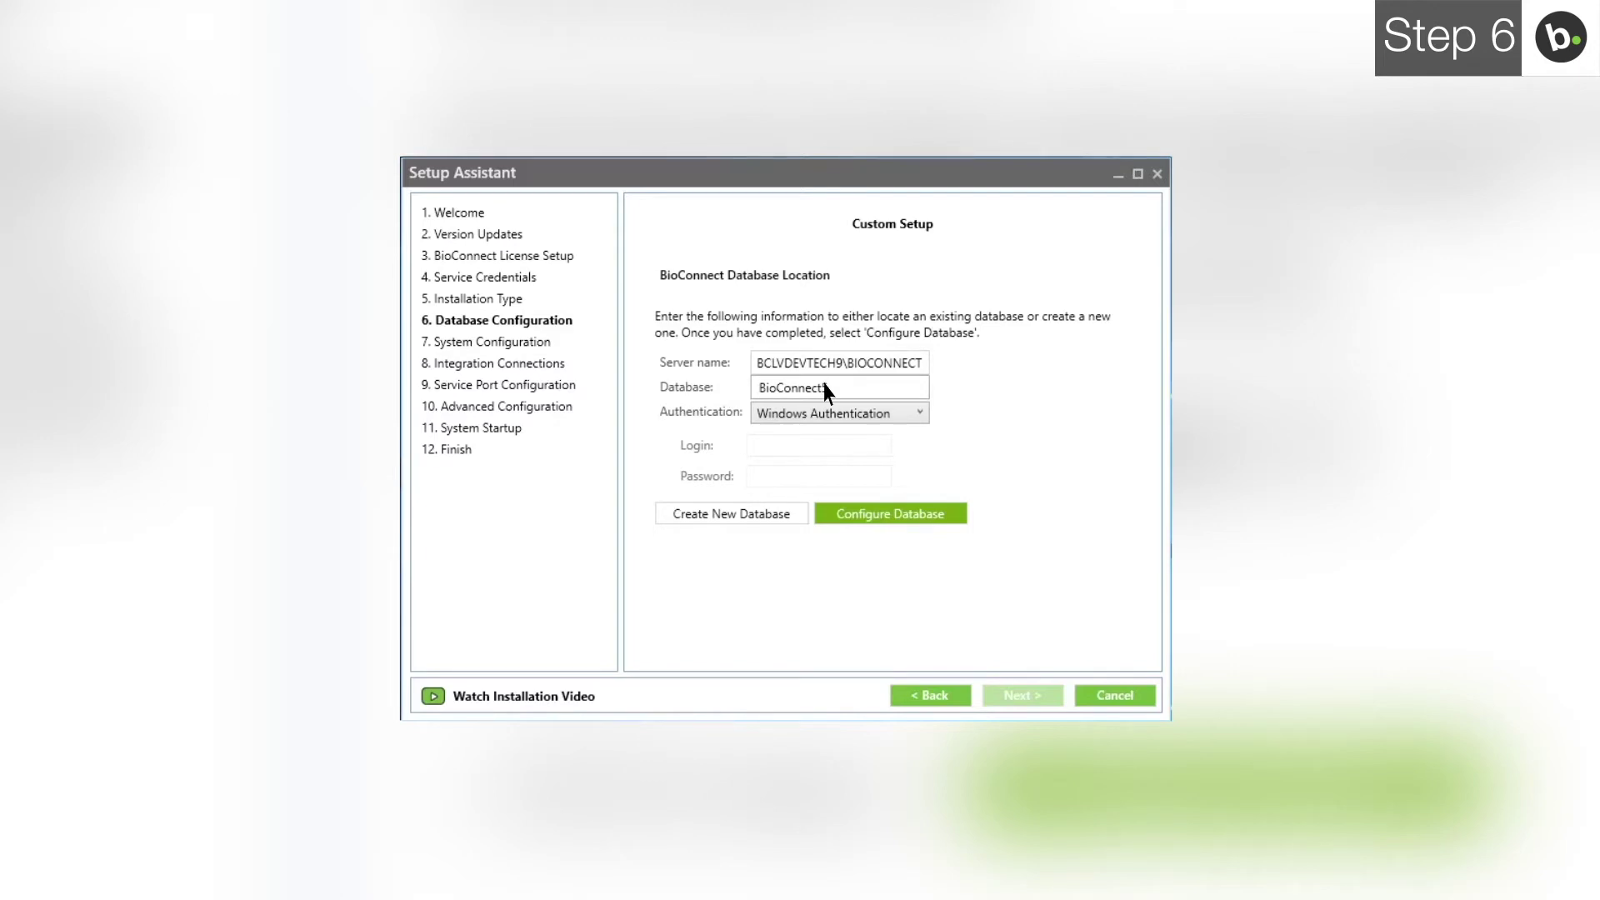
text(5)
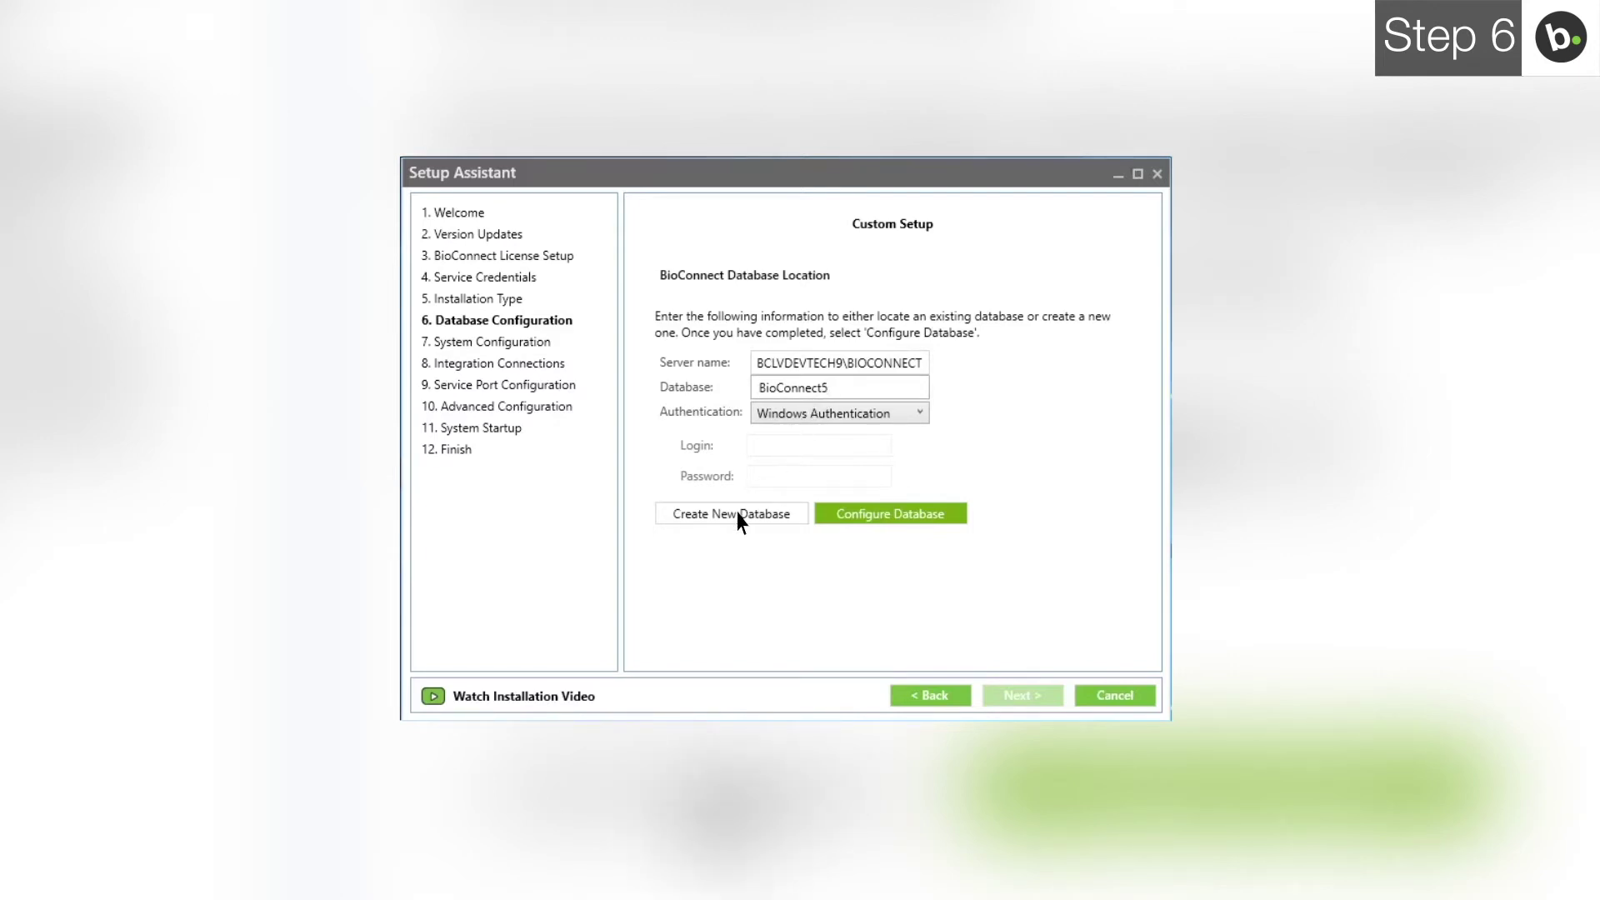
click(733, 514)
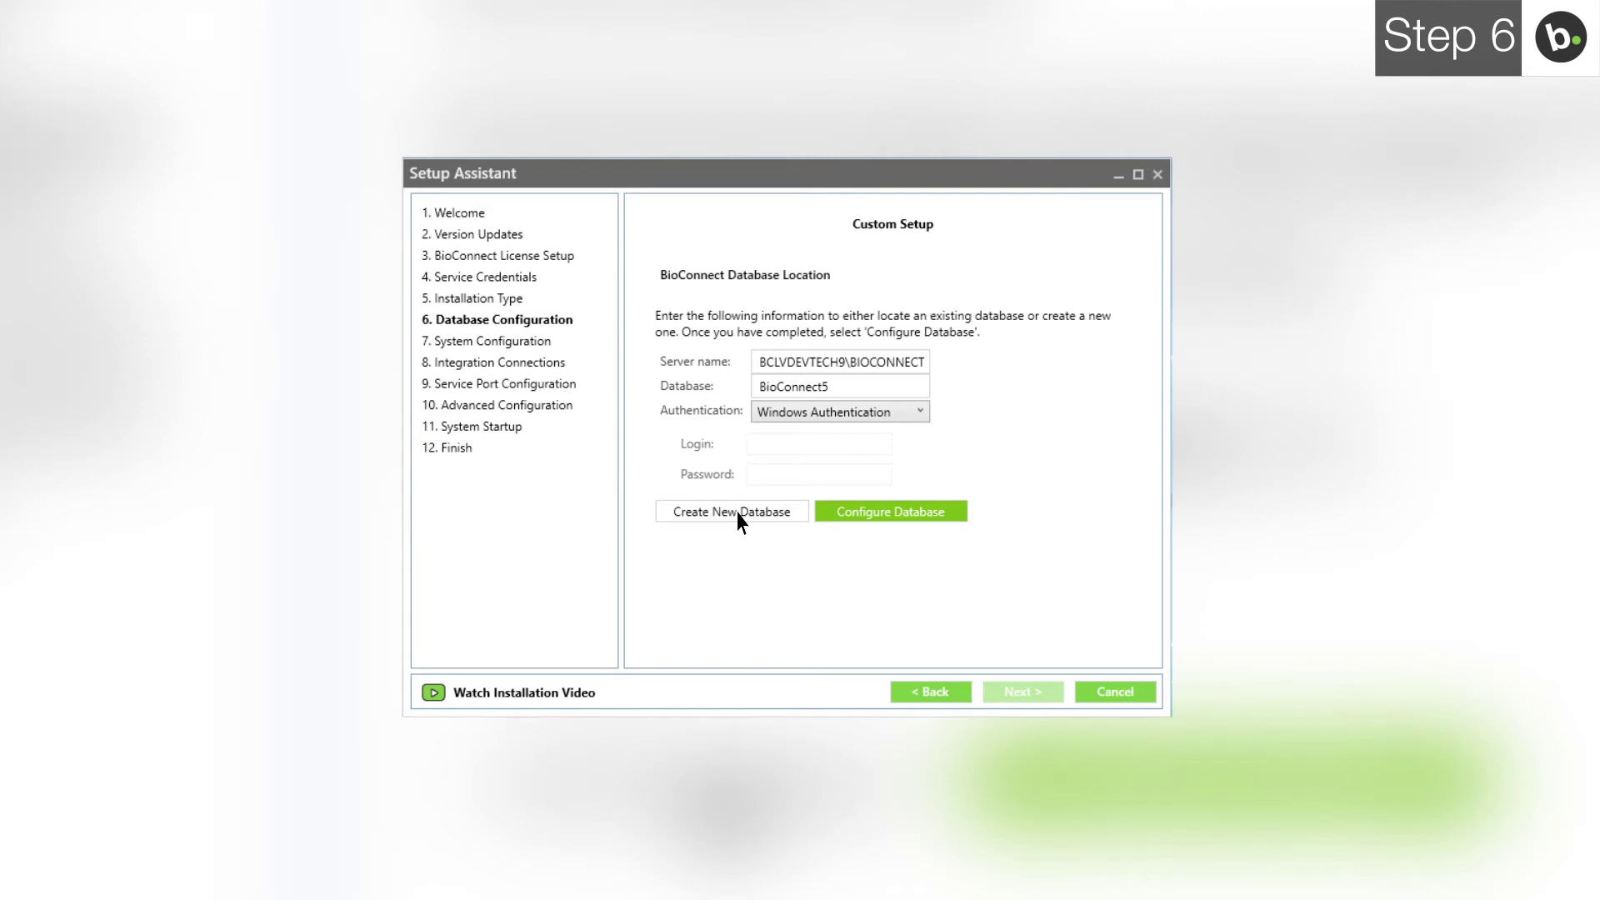
click(733, 512)
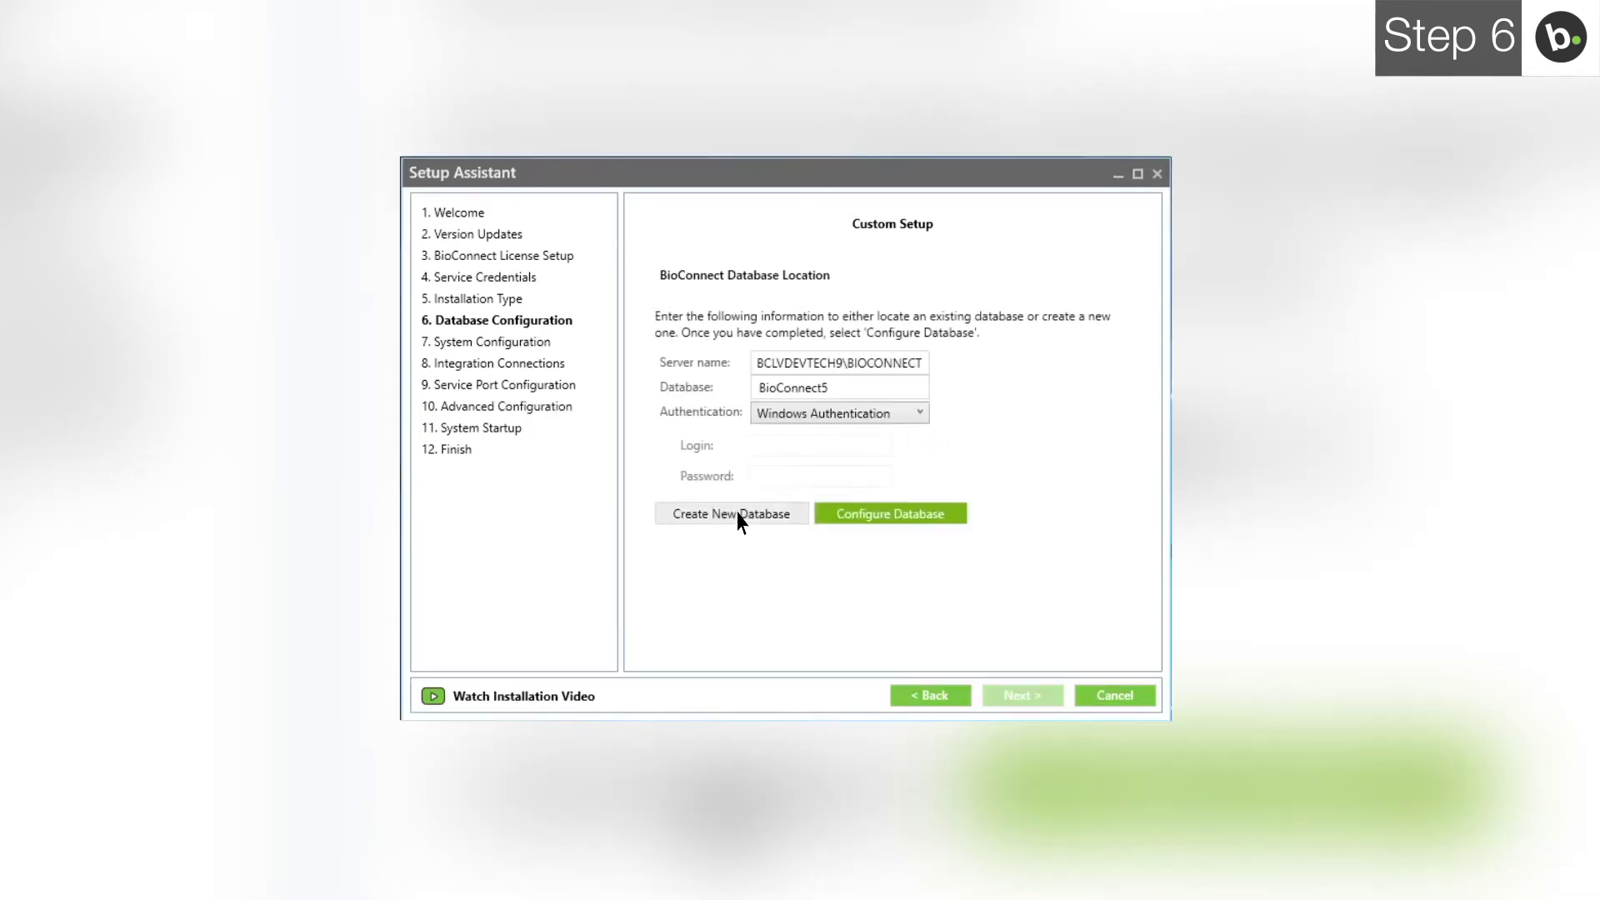
click(890, 514)
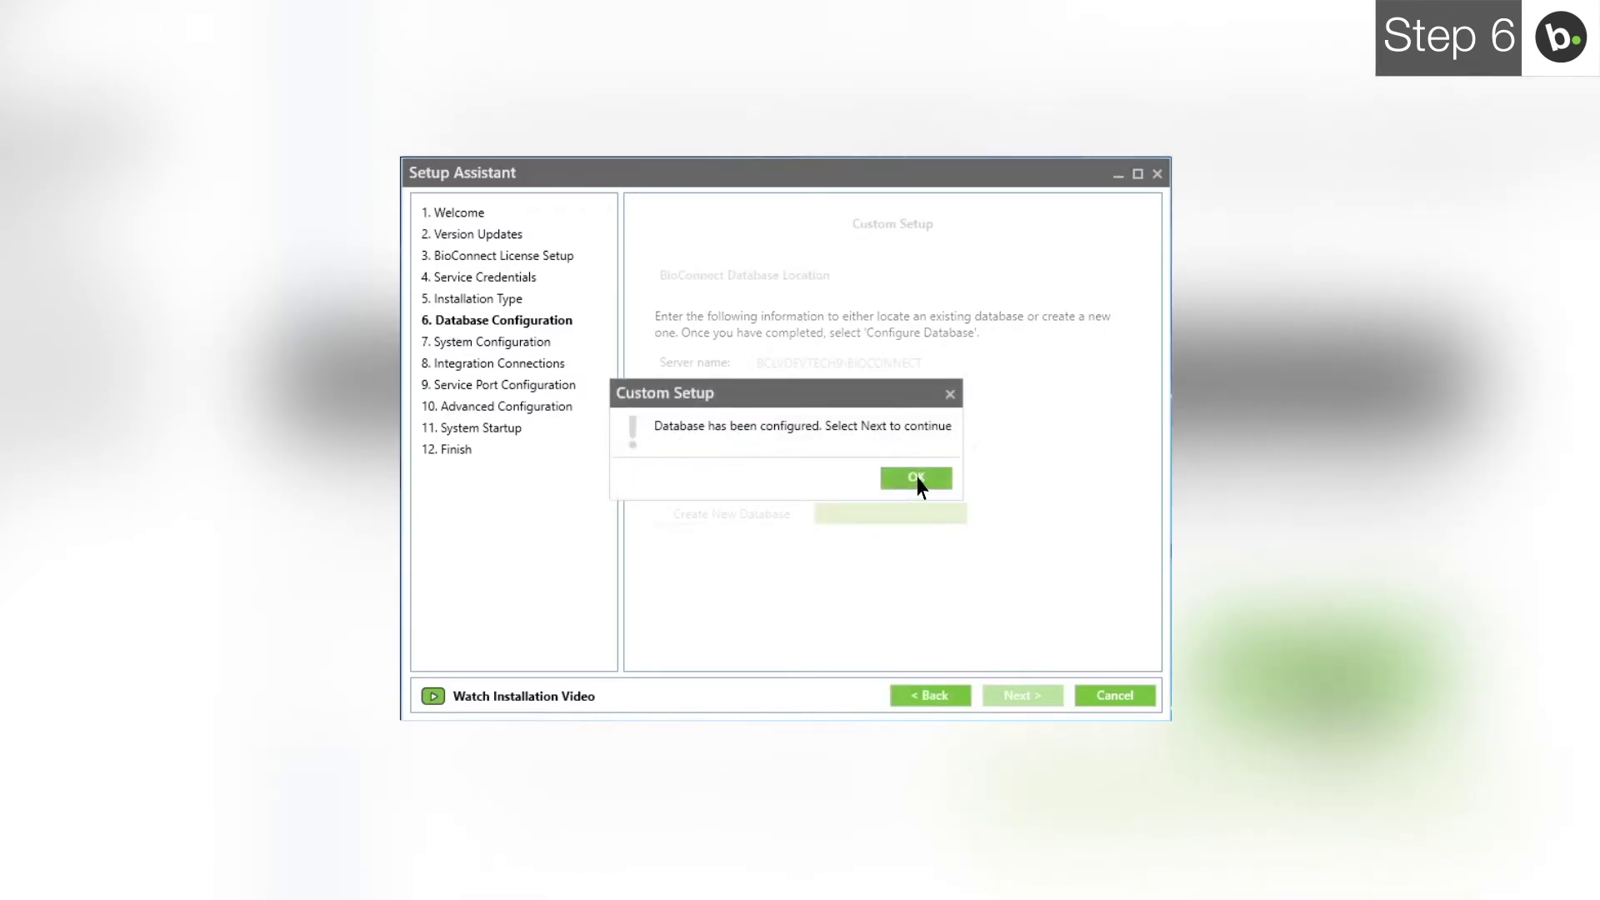
click(917, 480)
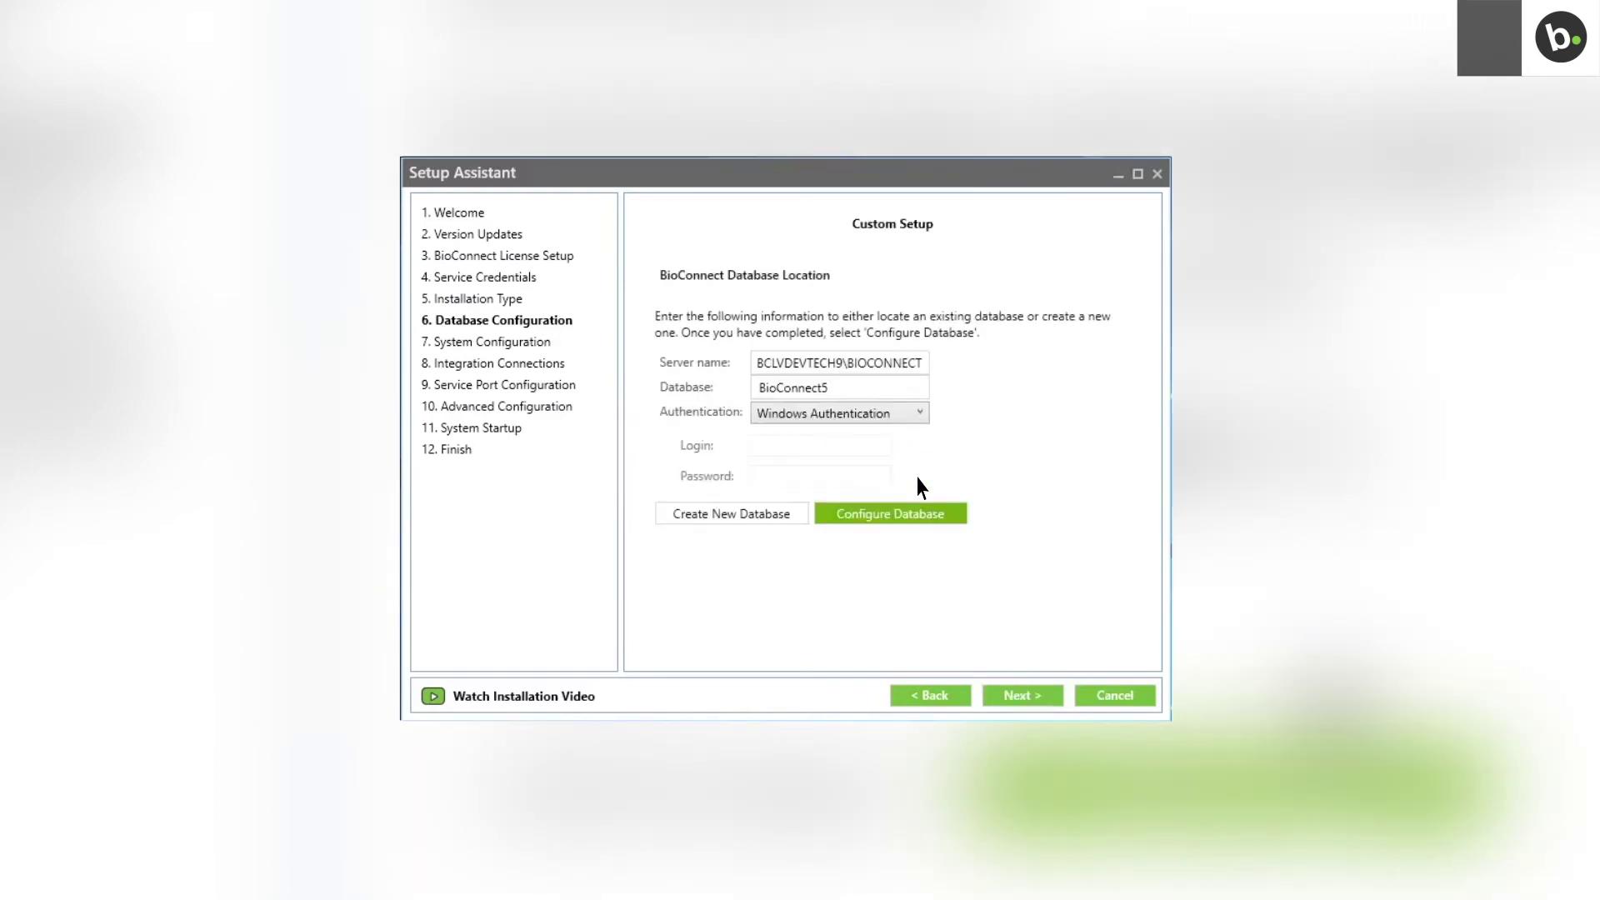
Step: Continue through System Configuration with Use Default Settings kept on
click(1024, 696)
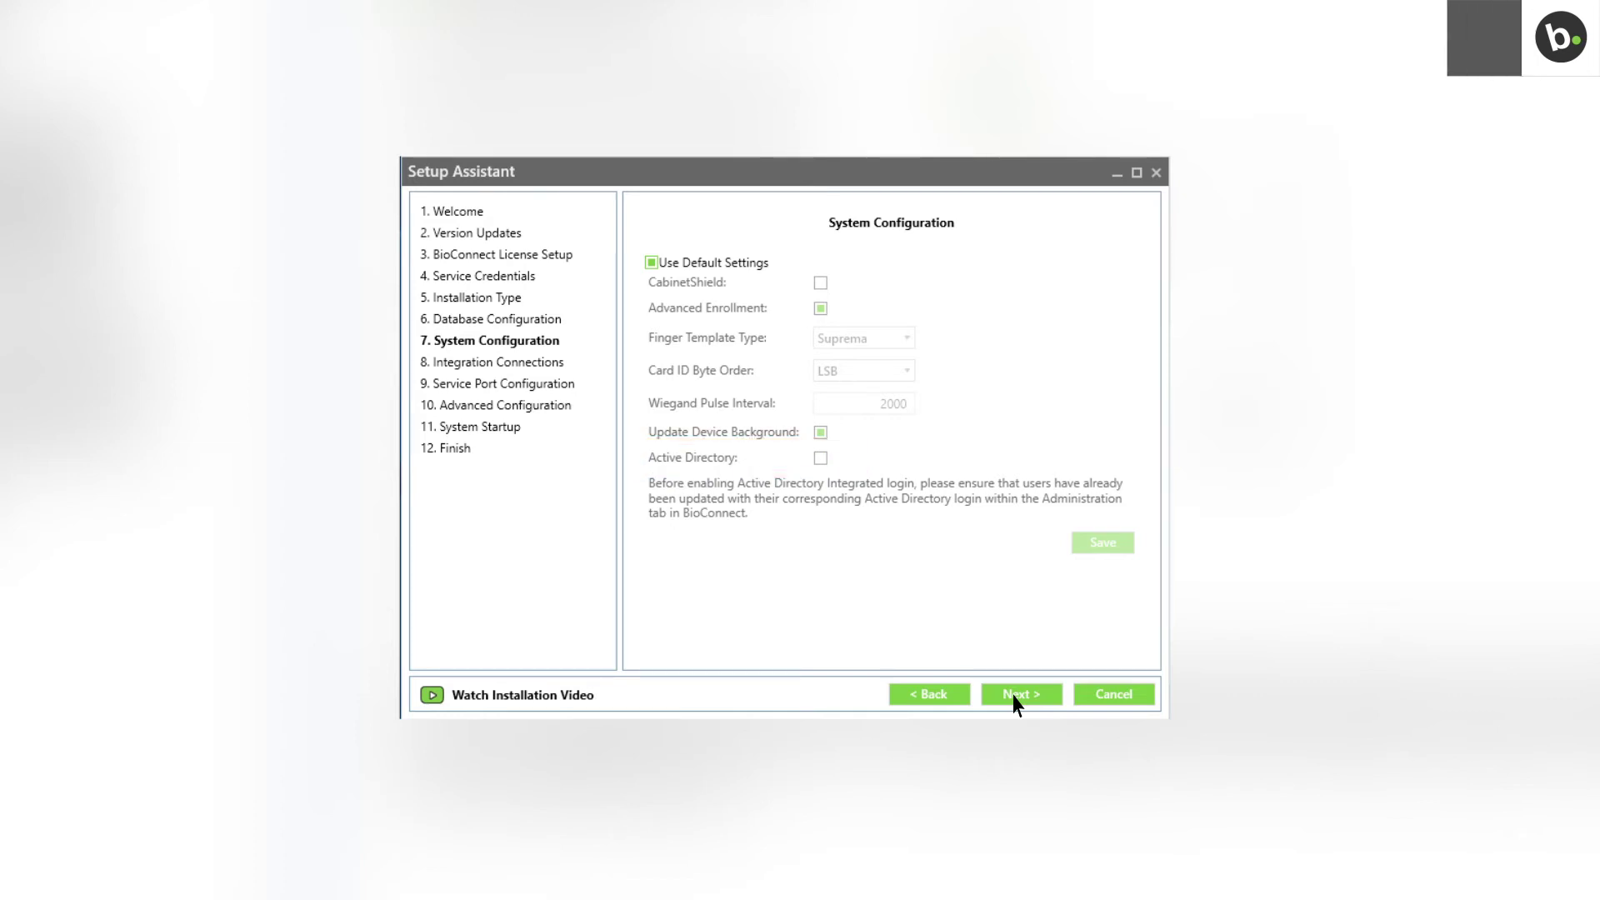
click(1019, 695)
Step: Select Genetec SecurityCenter as the access control system and continue
click(931, 293)
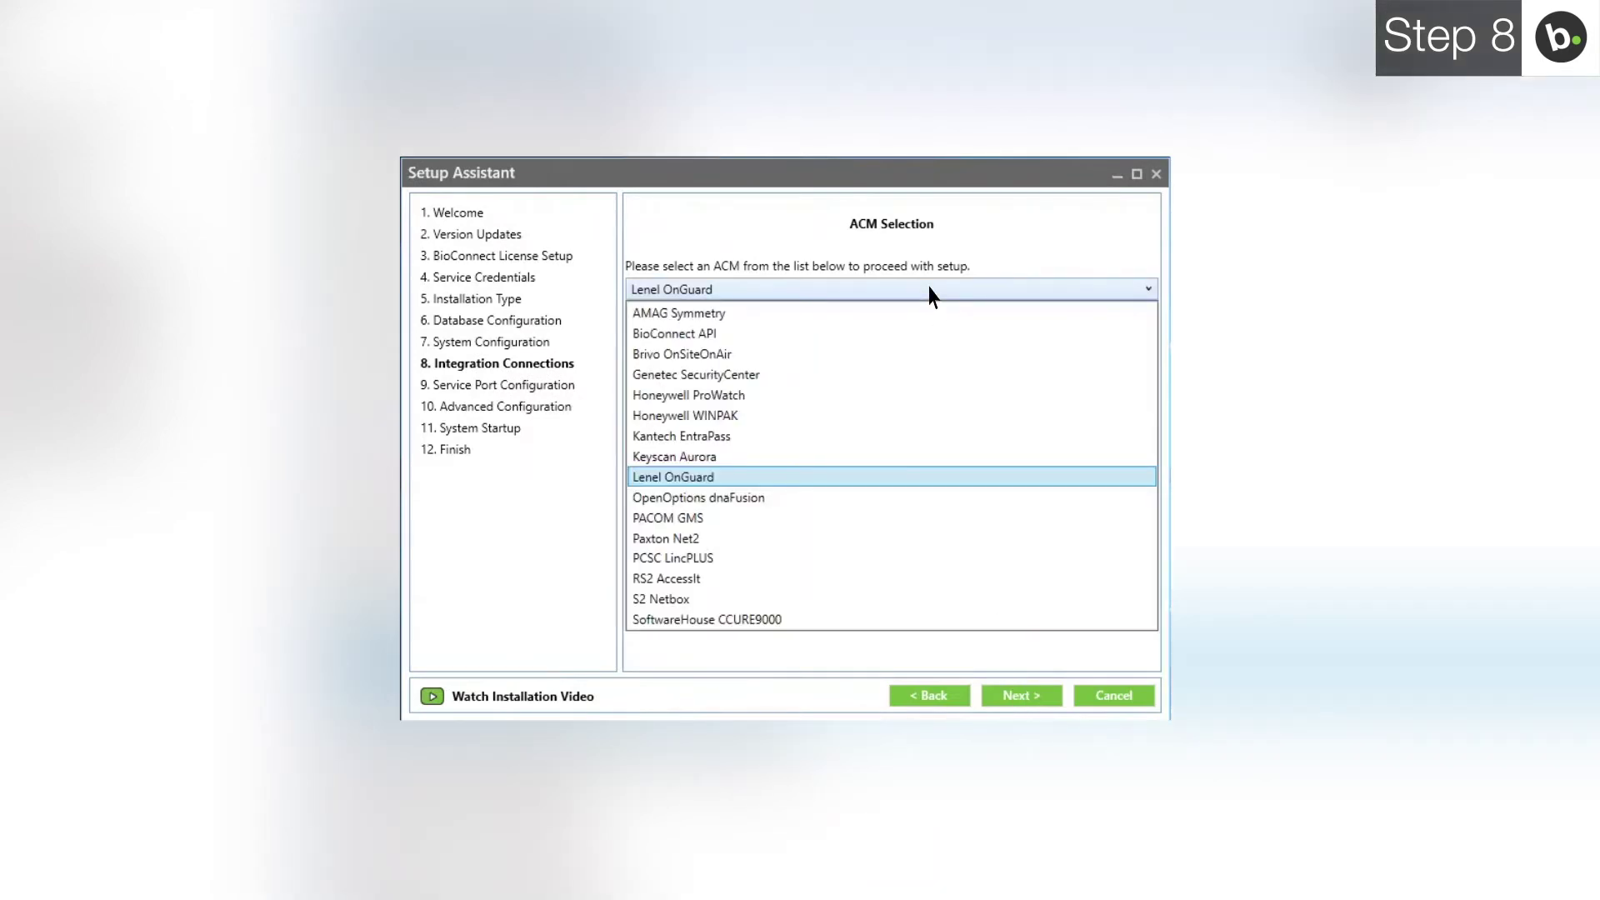
click(931, 375)
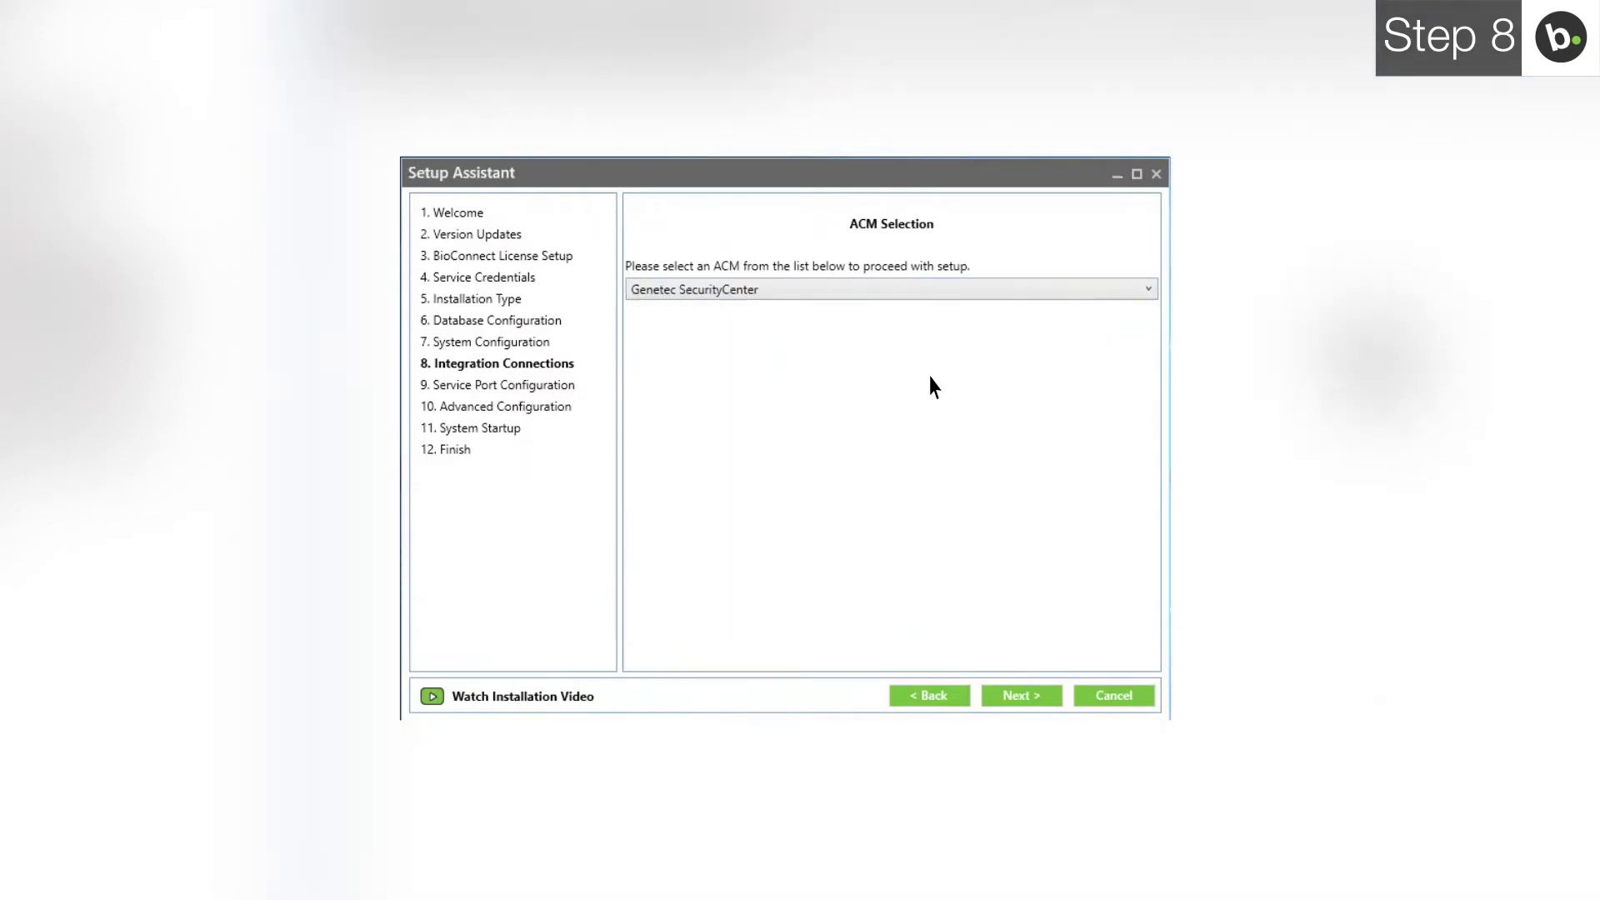
click(1017, 697)
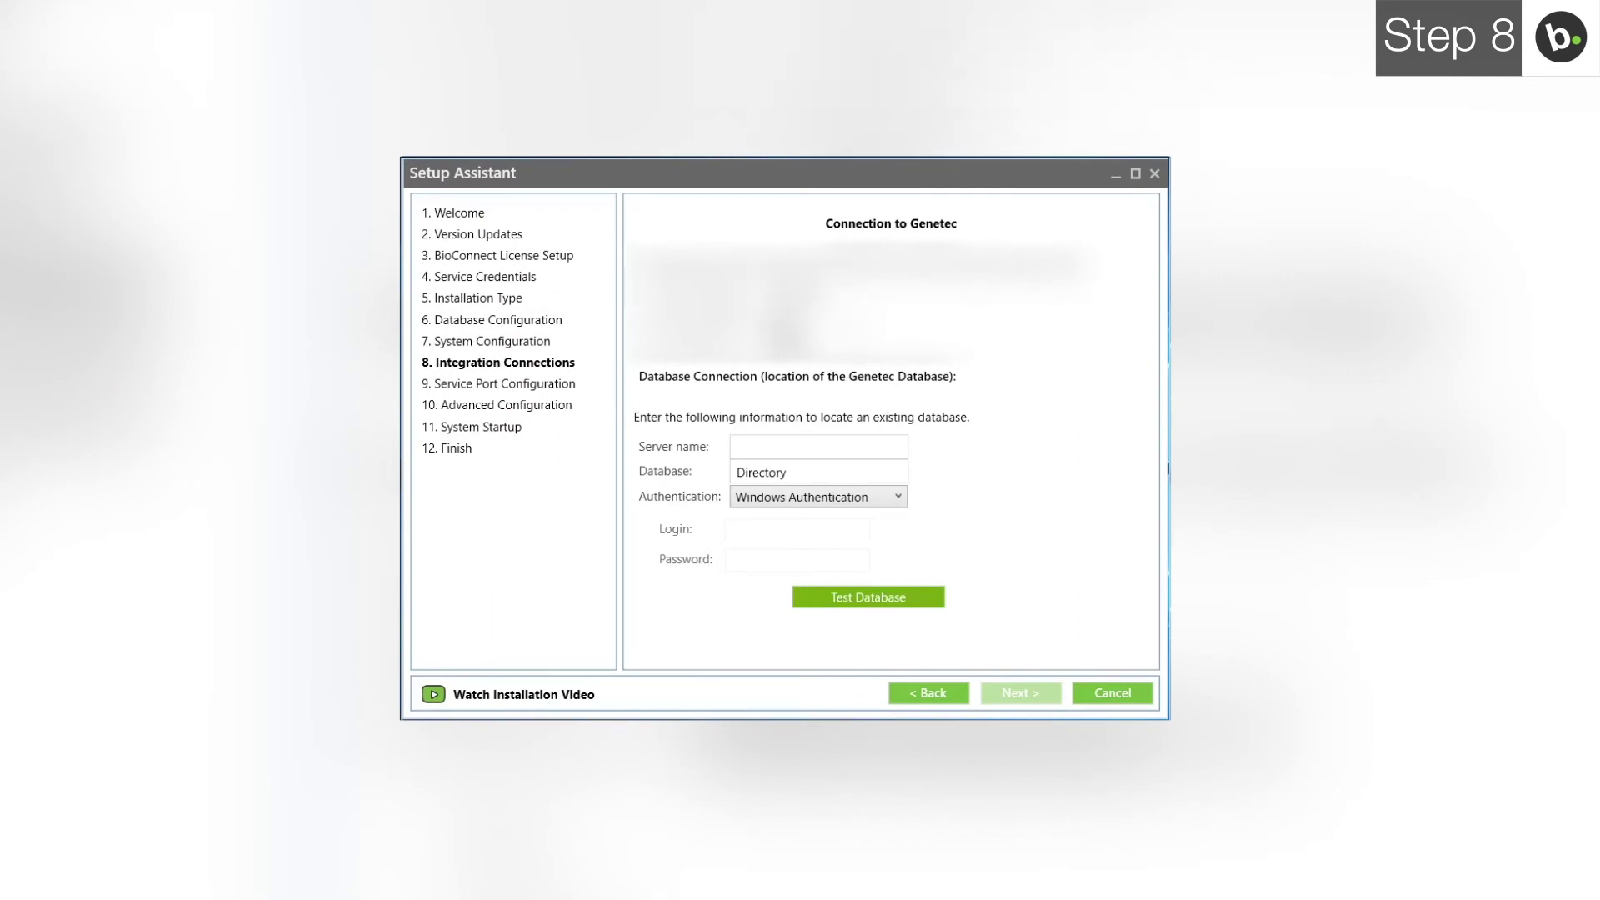
Step: Enter TSDEV-GENETEC\SQLEXPRESS as the Genetec server name
click(818, 446)
text(ETS)
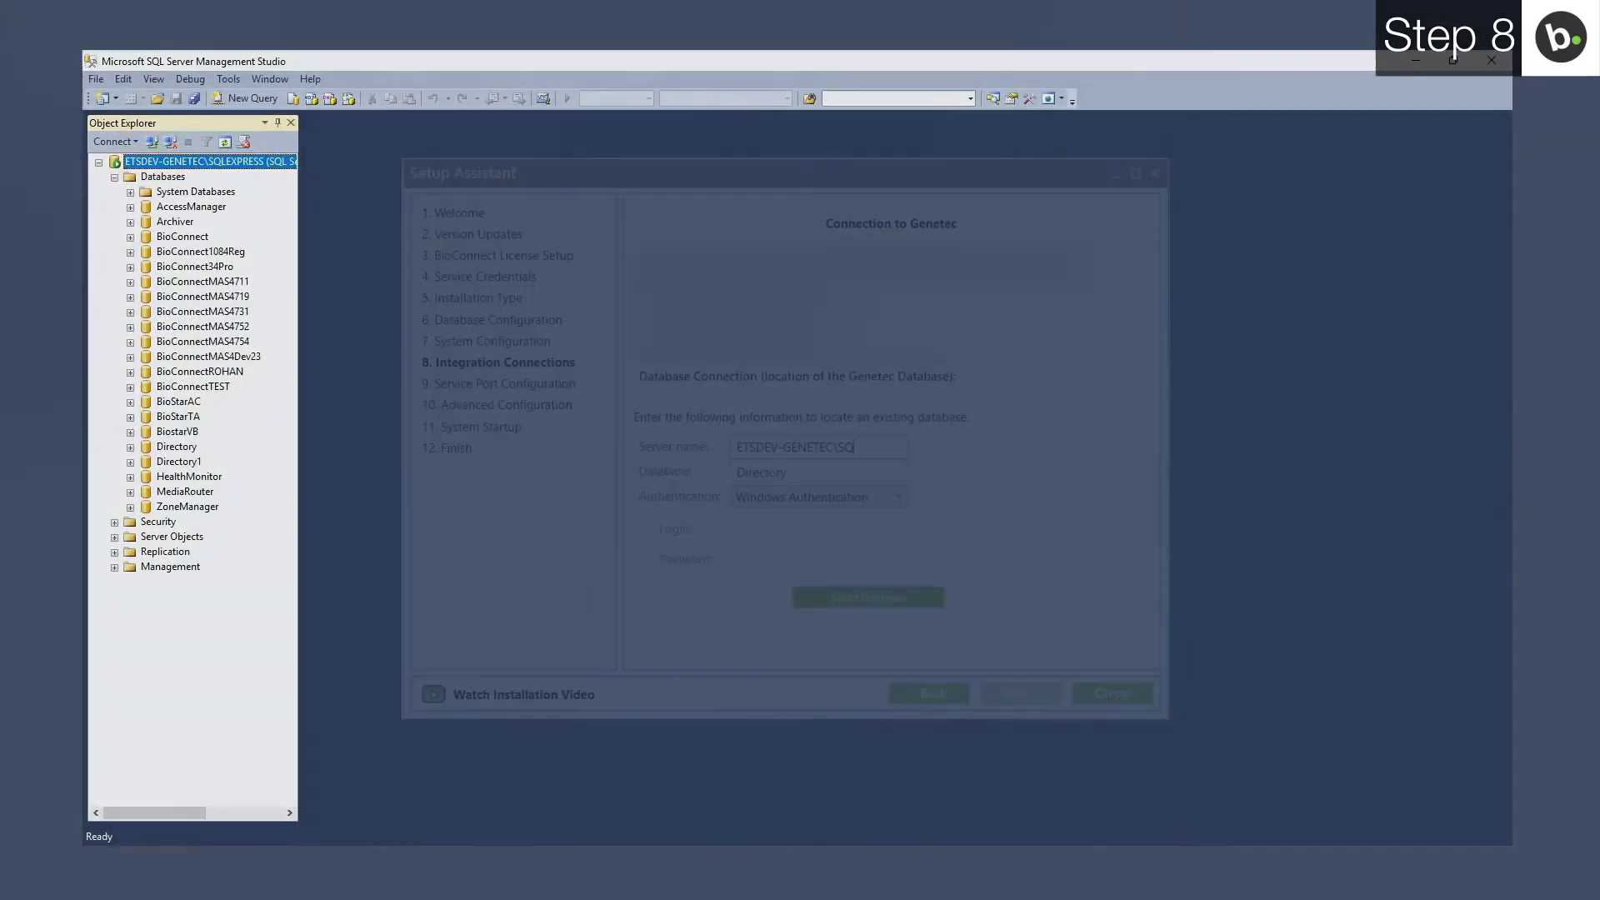
text(DEV-GENETEC\SQLEXPRESS)
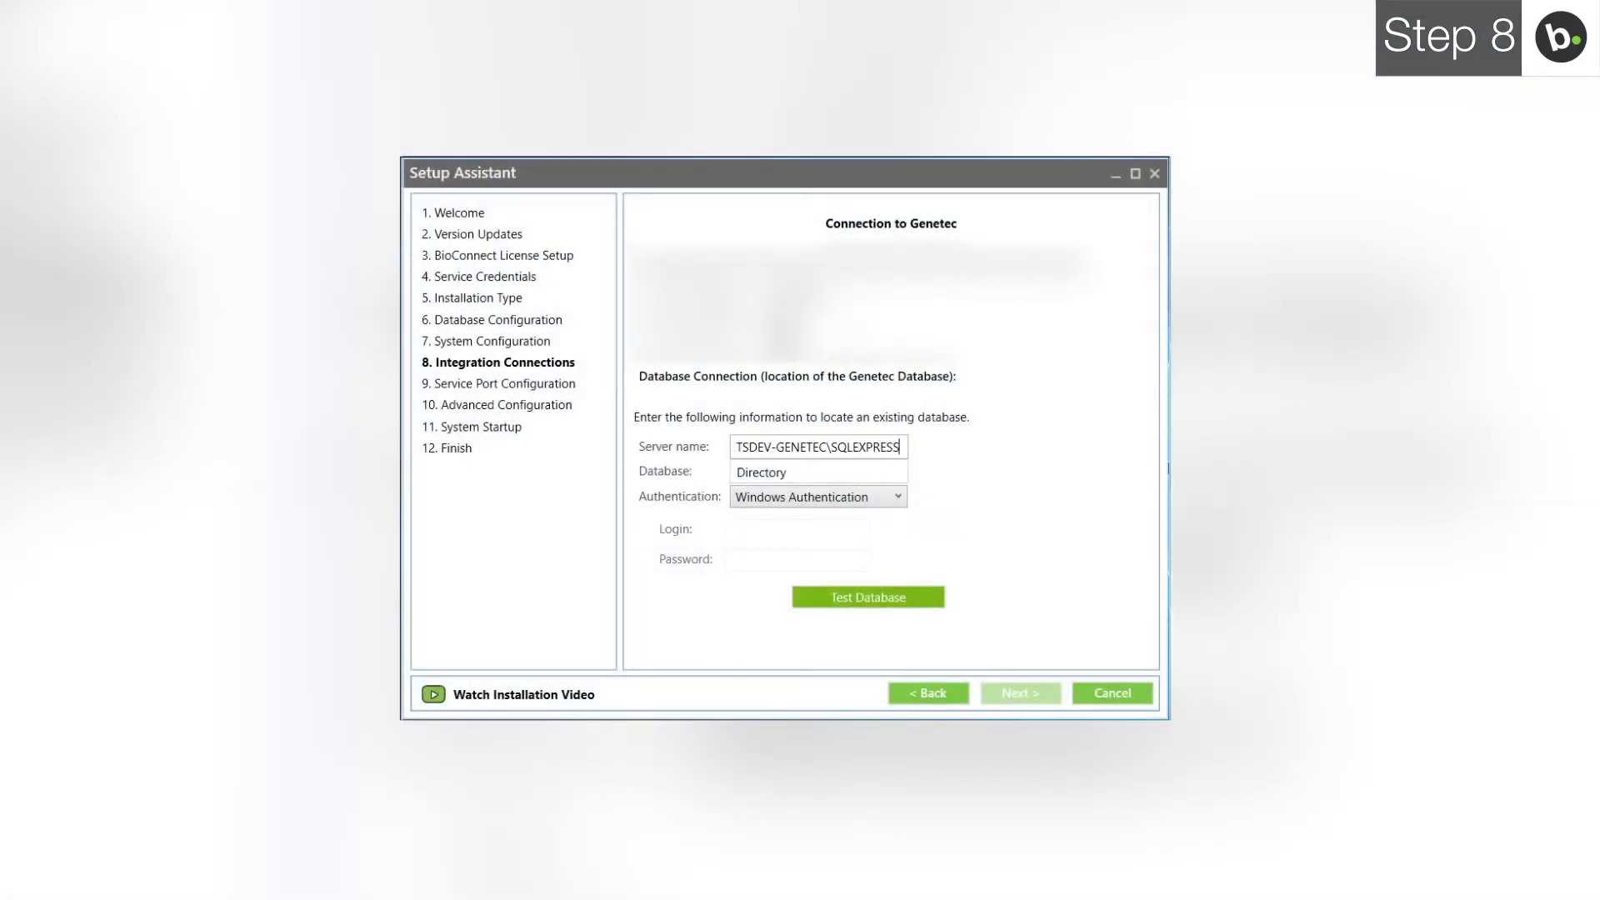
Step: Verify the Genetec database connection succeeds and proceed to service port configuration
click(867, 597)
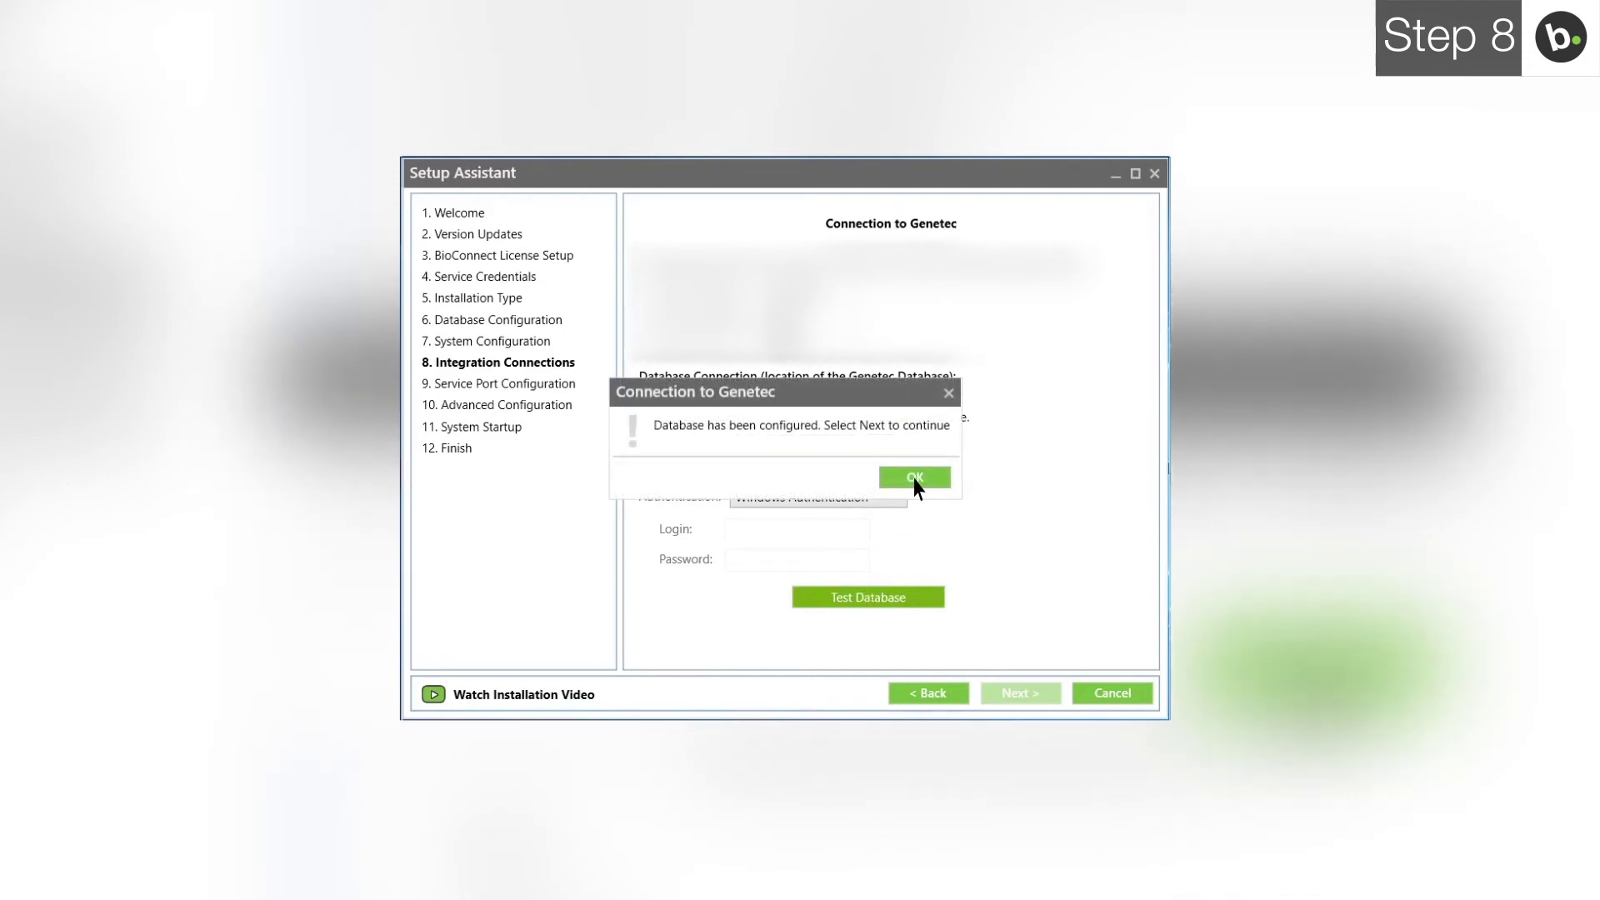
click(915, 480)
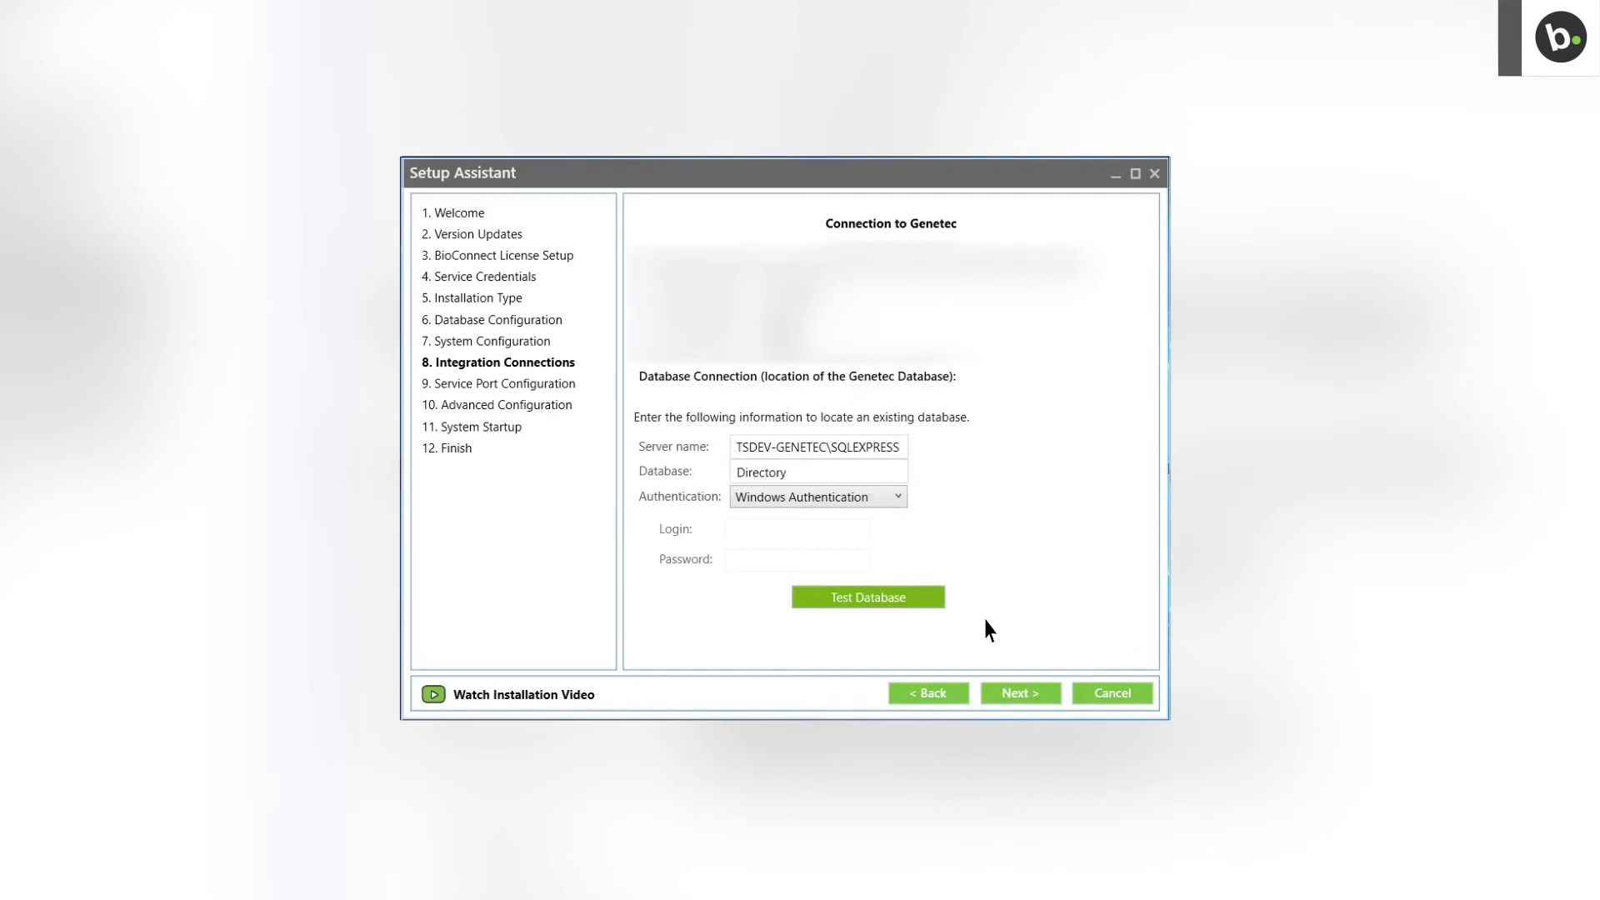
click(1020, 695)
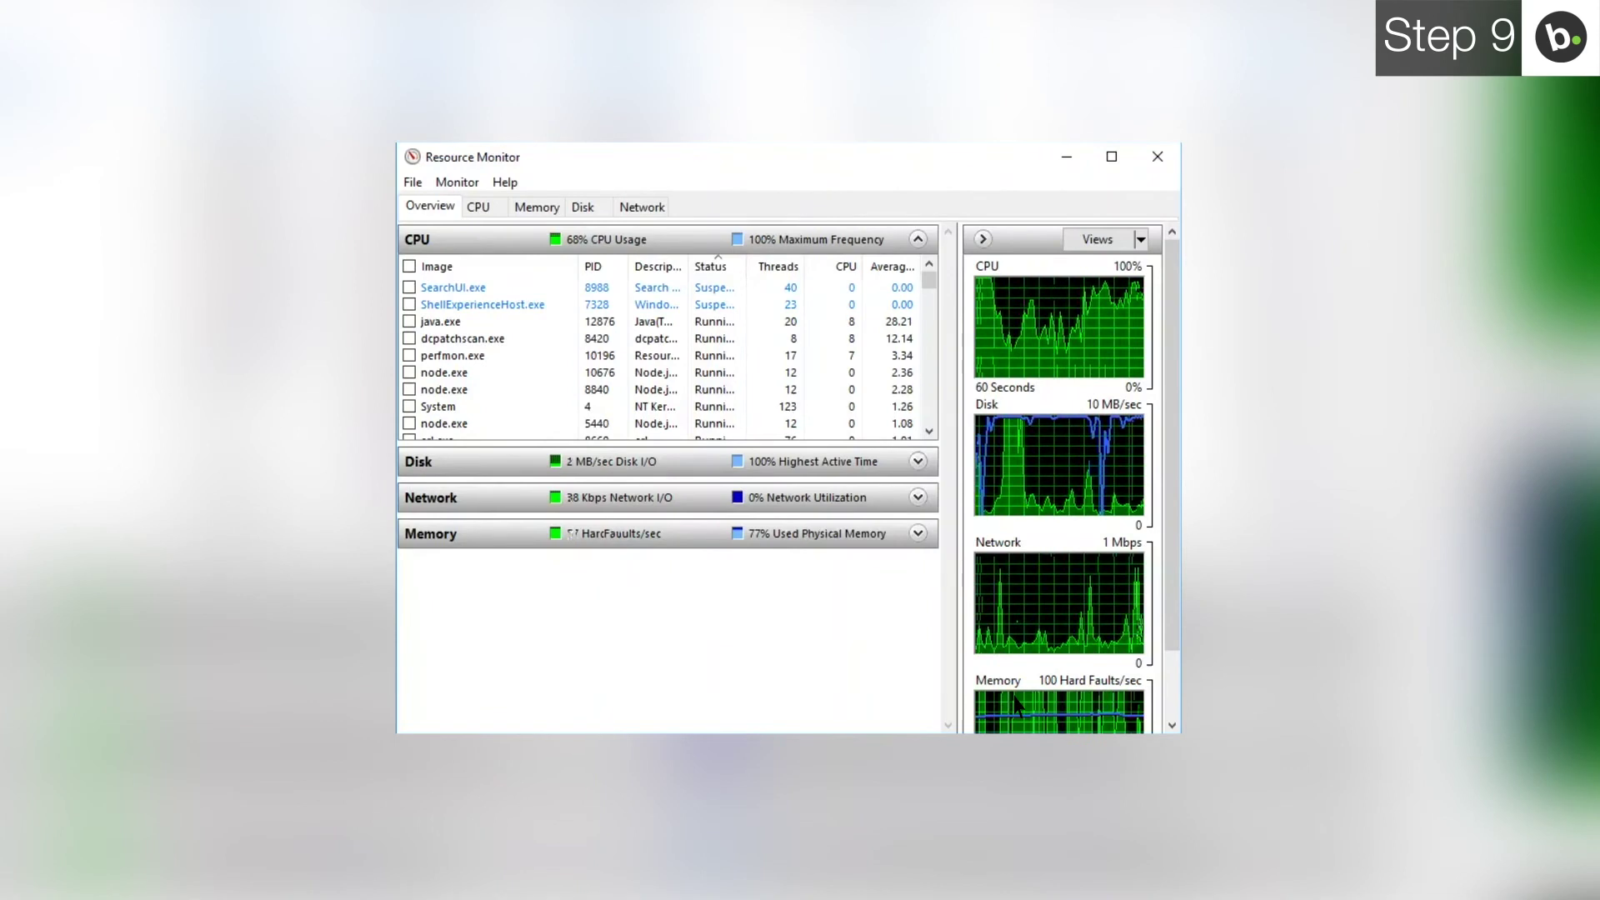
Step: In Resource Monitor's Network view, list the listening ports to find port 51212's owner
click(642, 209)
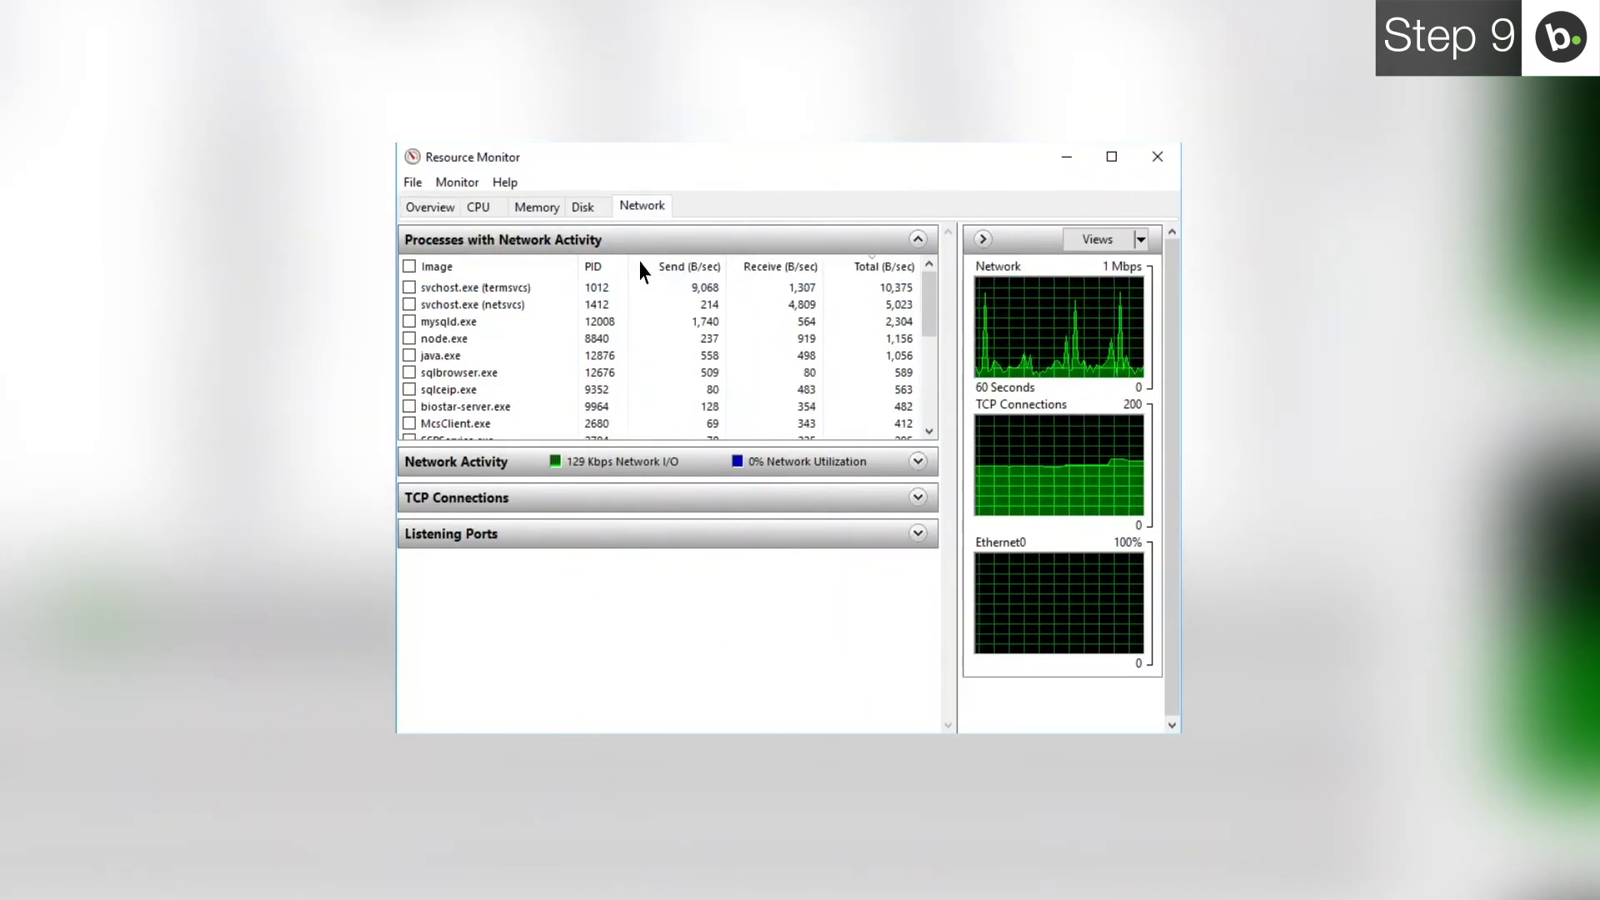
click(640, 535)
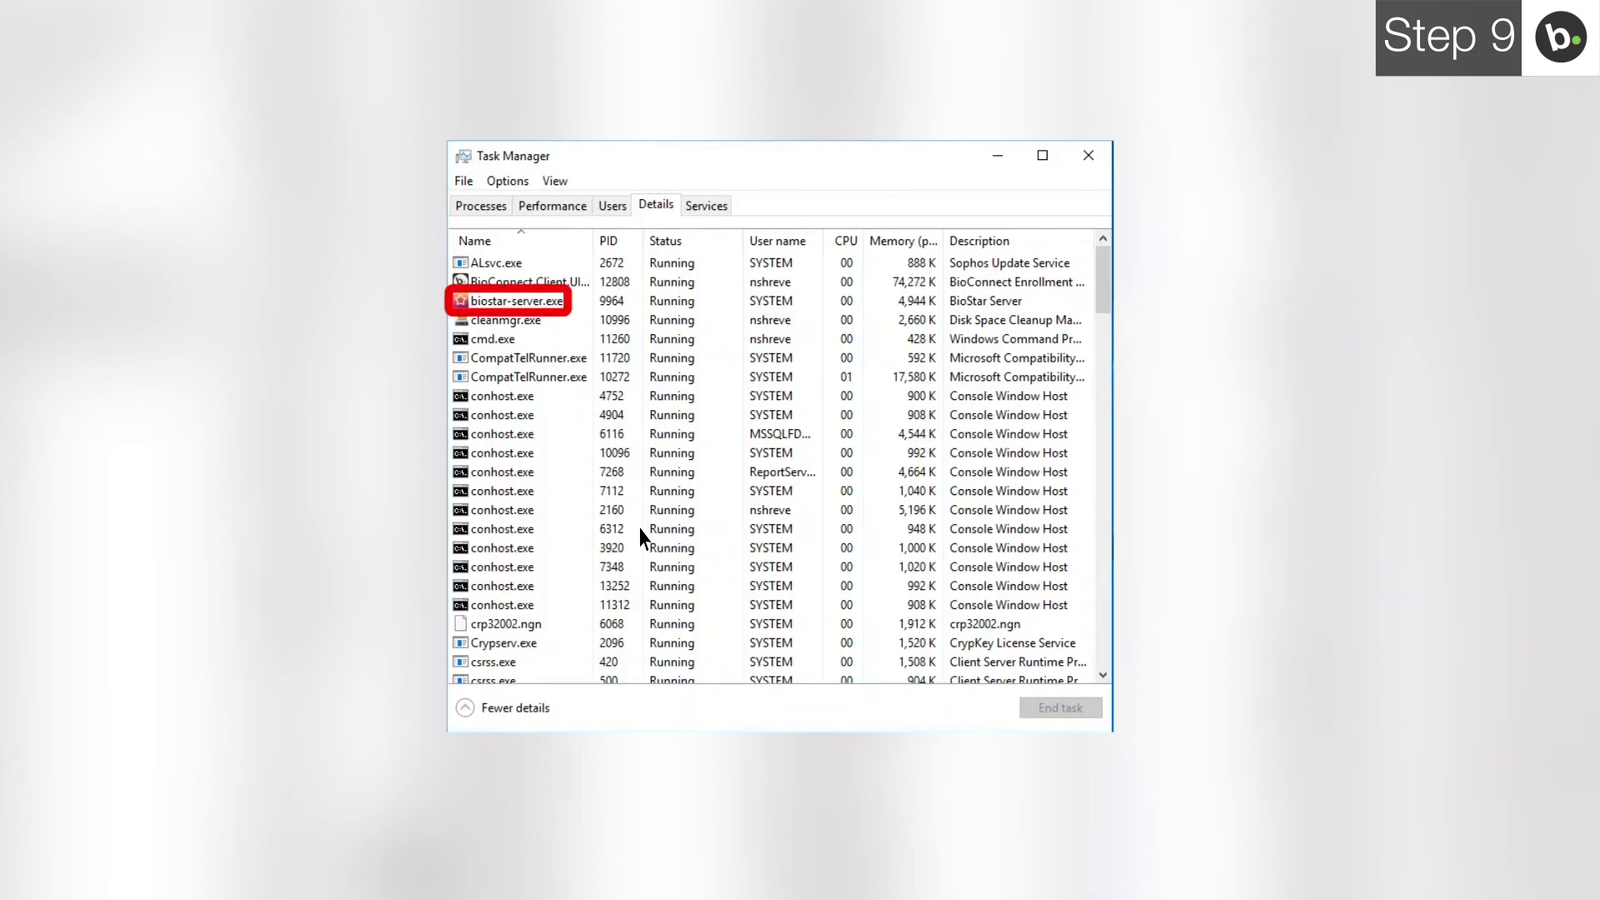
Step: End the biostar-server.exe process from Task Manager's Details list
click(547, 304)
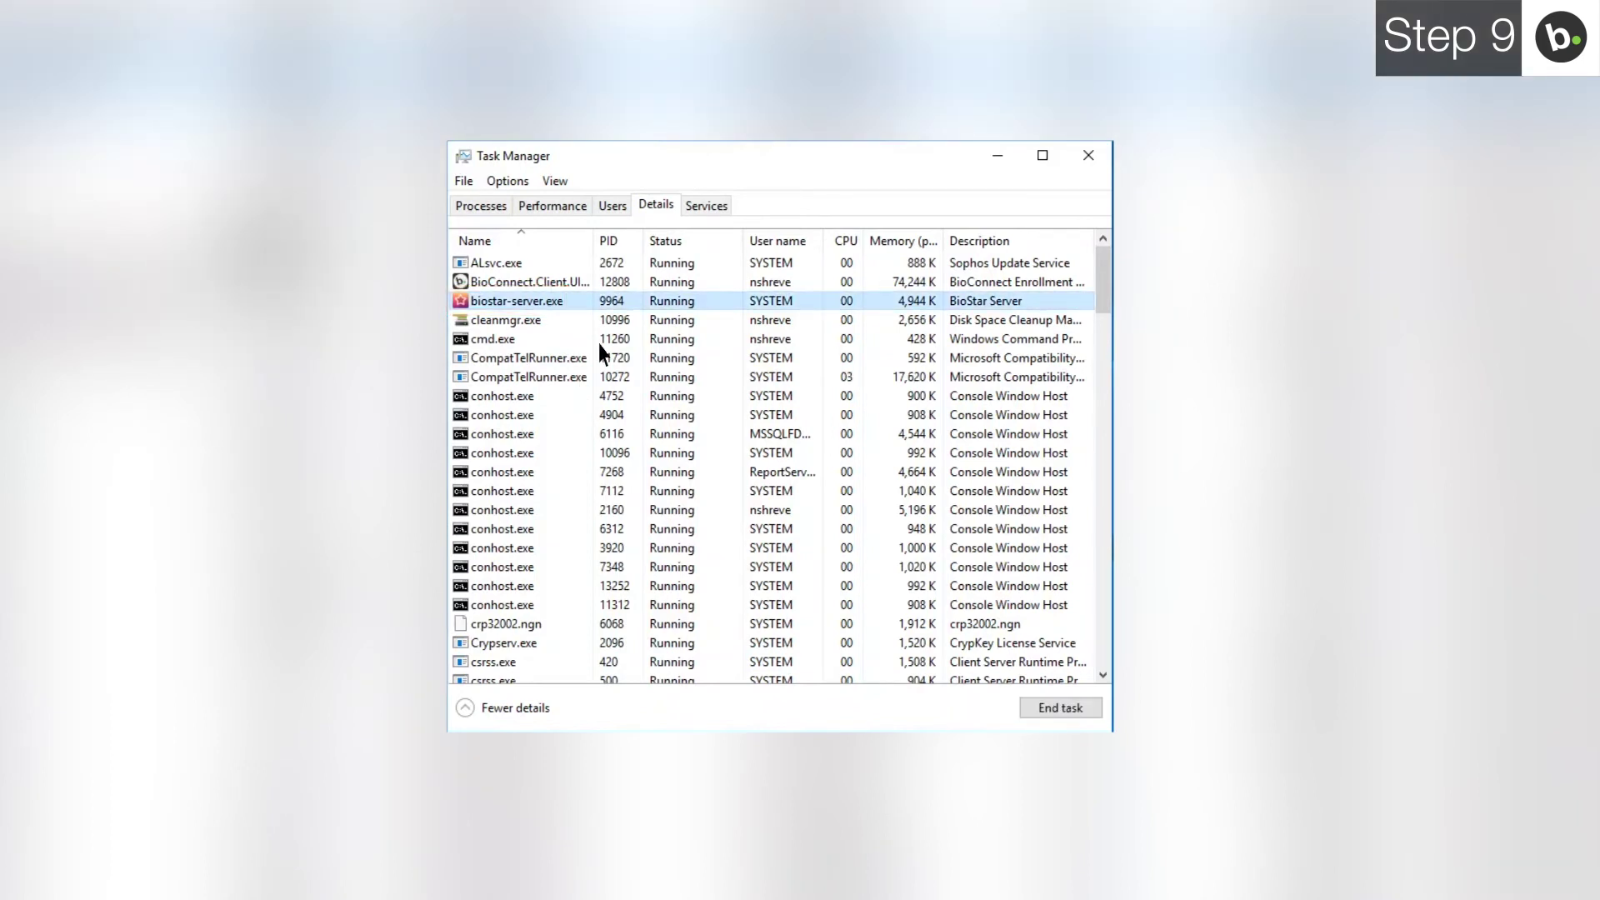
click(1060, 708)
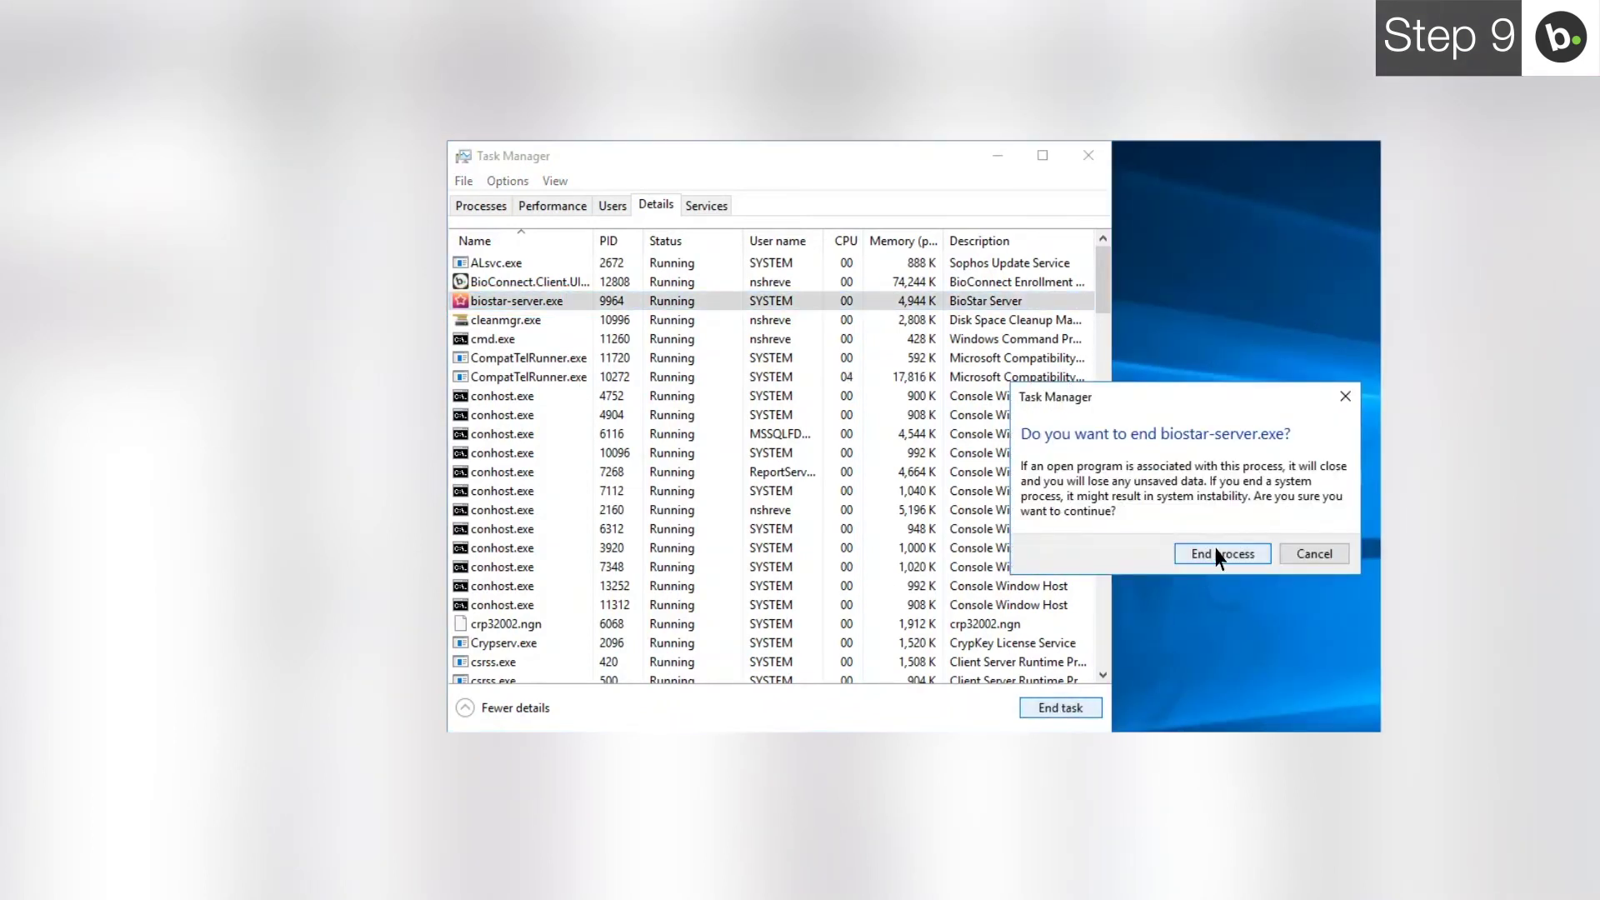
click(1222, 555)
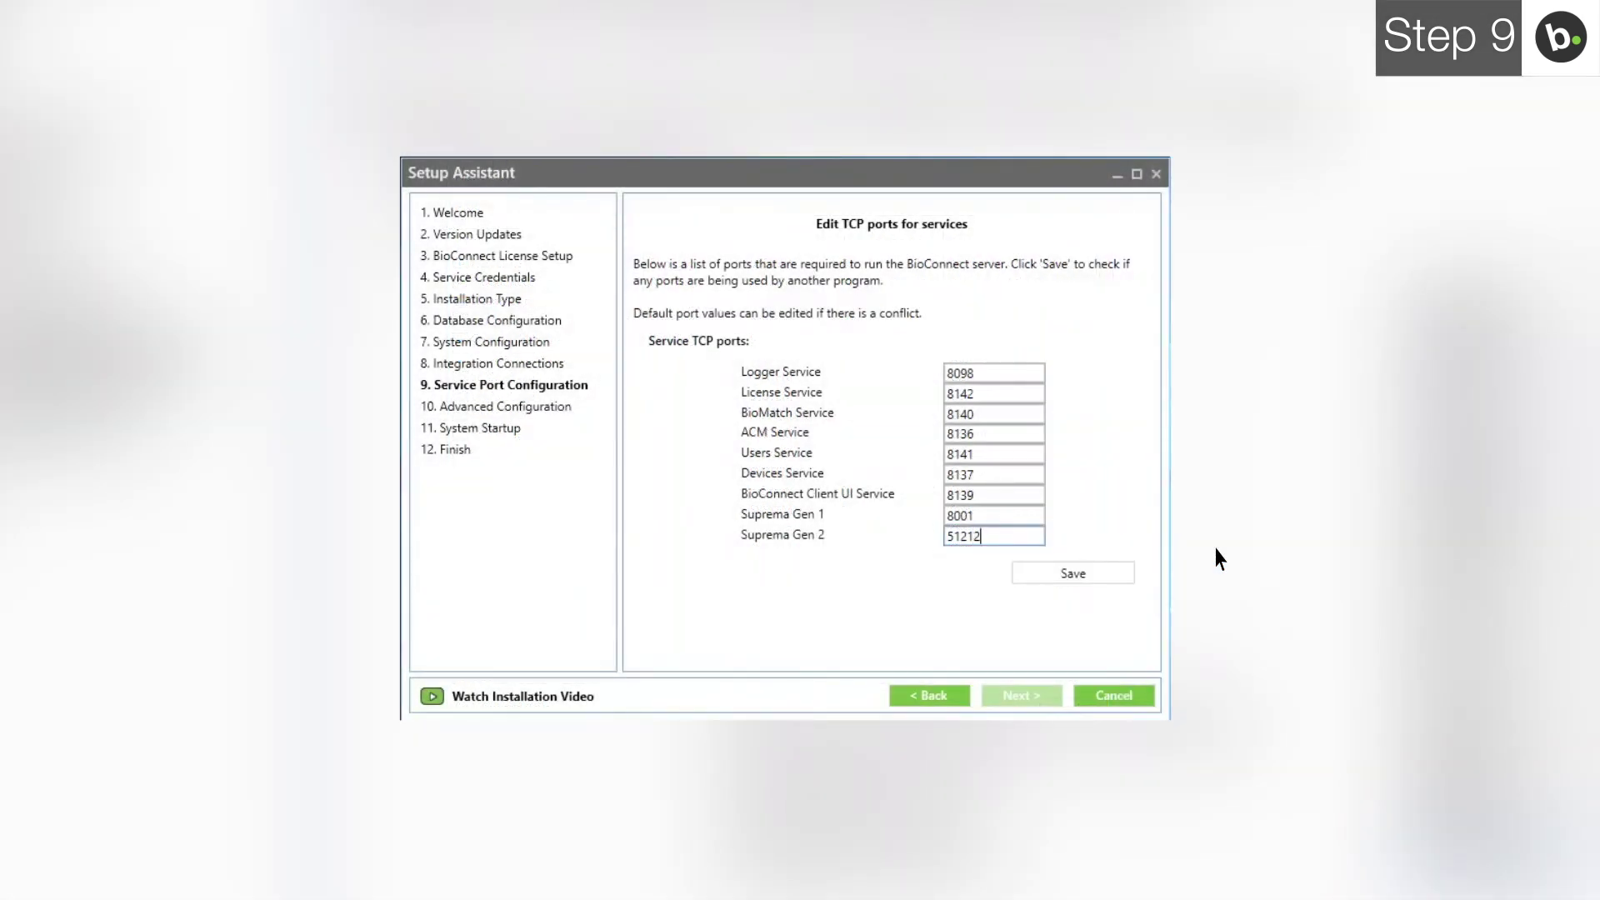
Step: Save the service ports until port 51212 no longer conflicts, then advance to Advanced Configuration
click(1067, 576)
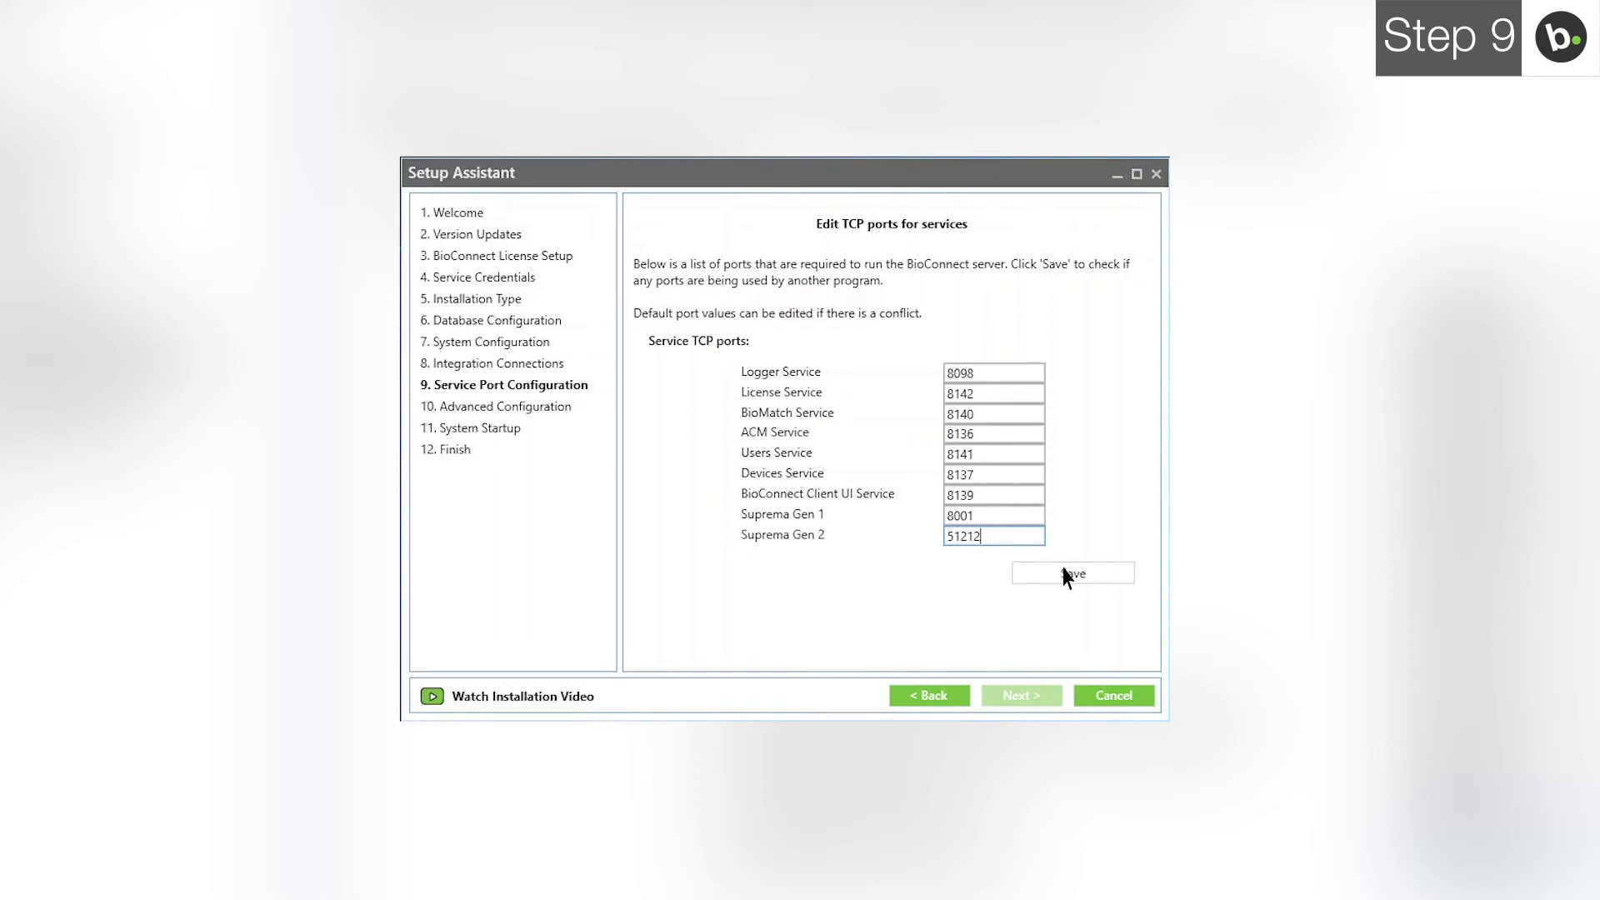
click(1065, 573)
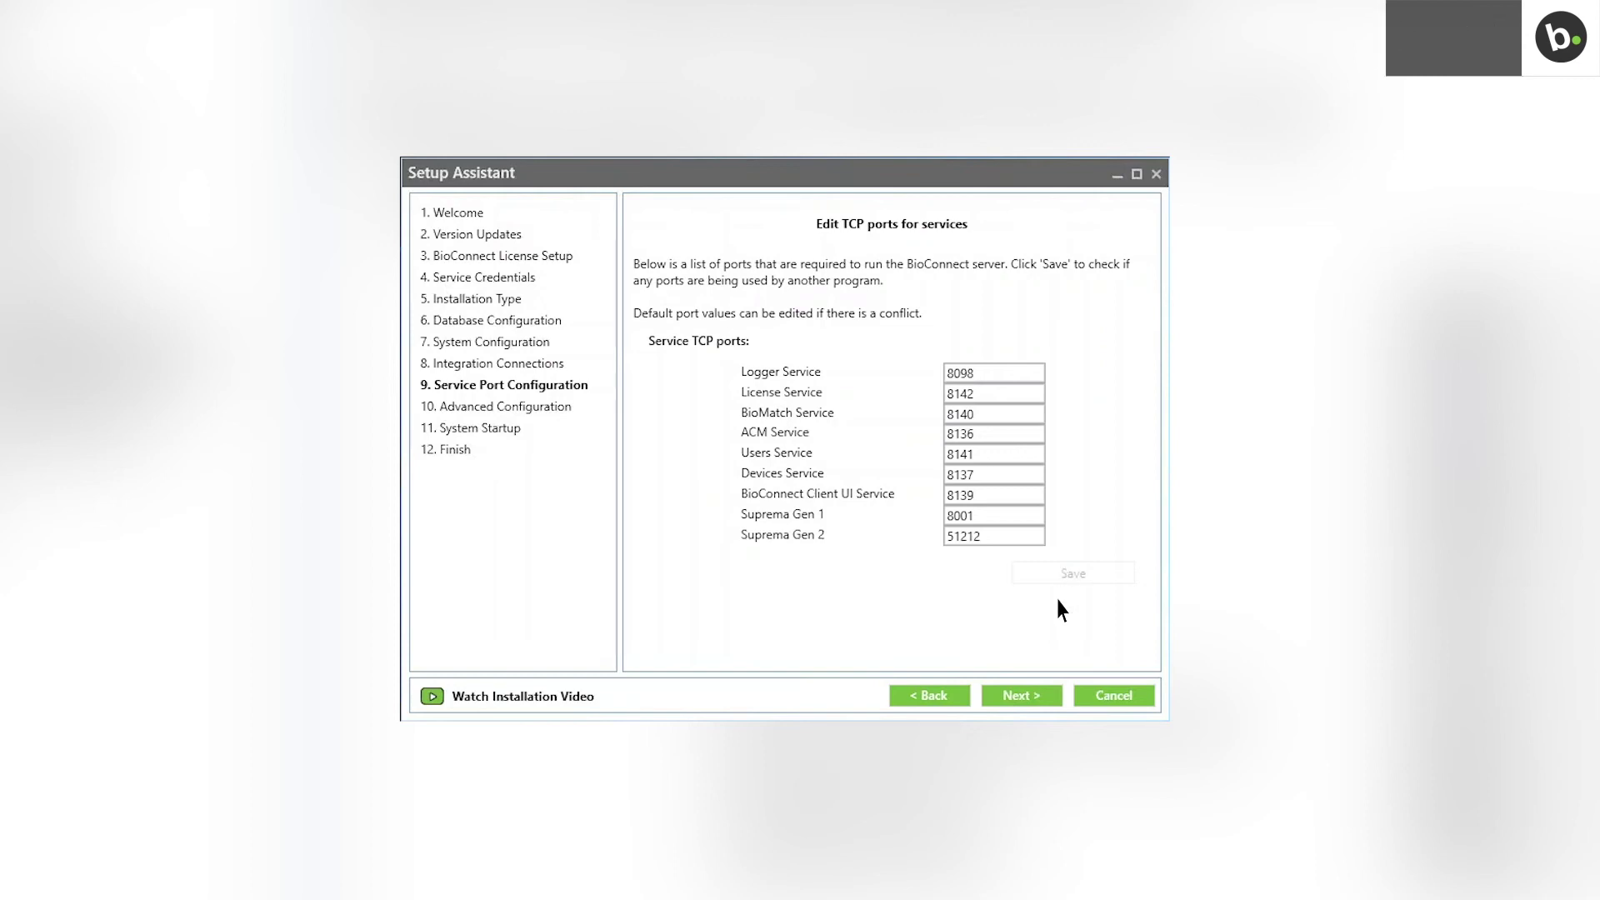
click(1046, 697)
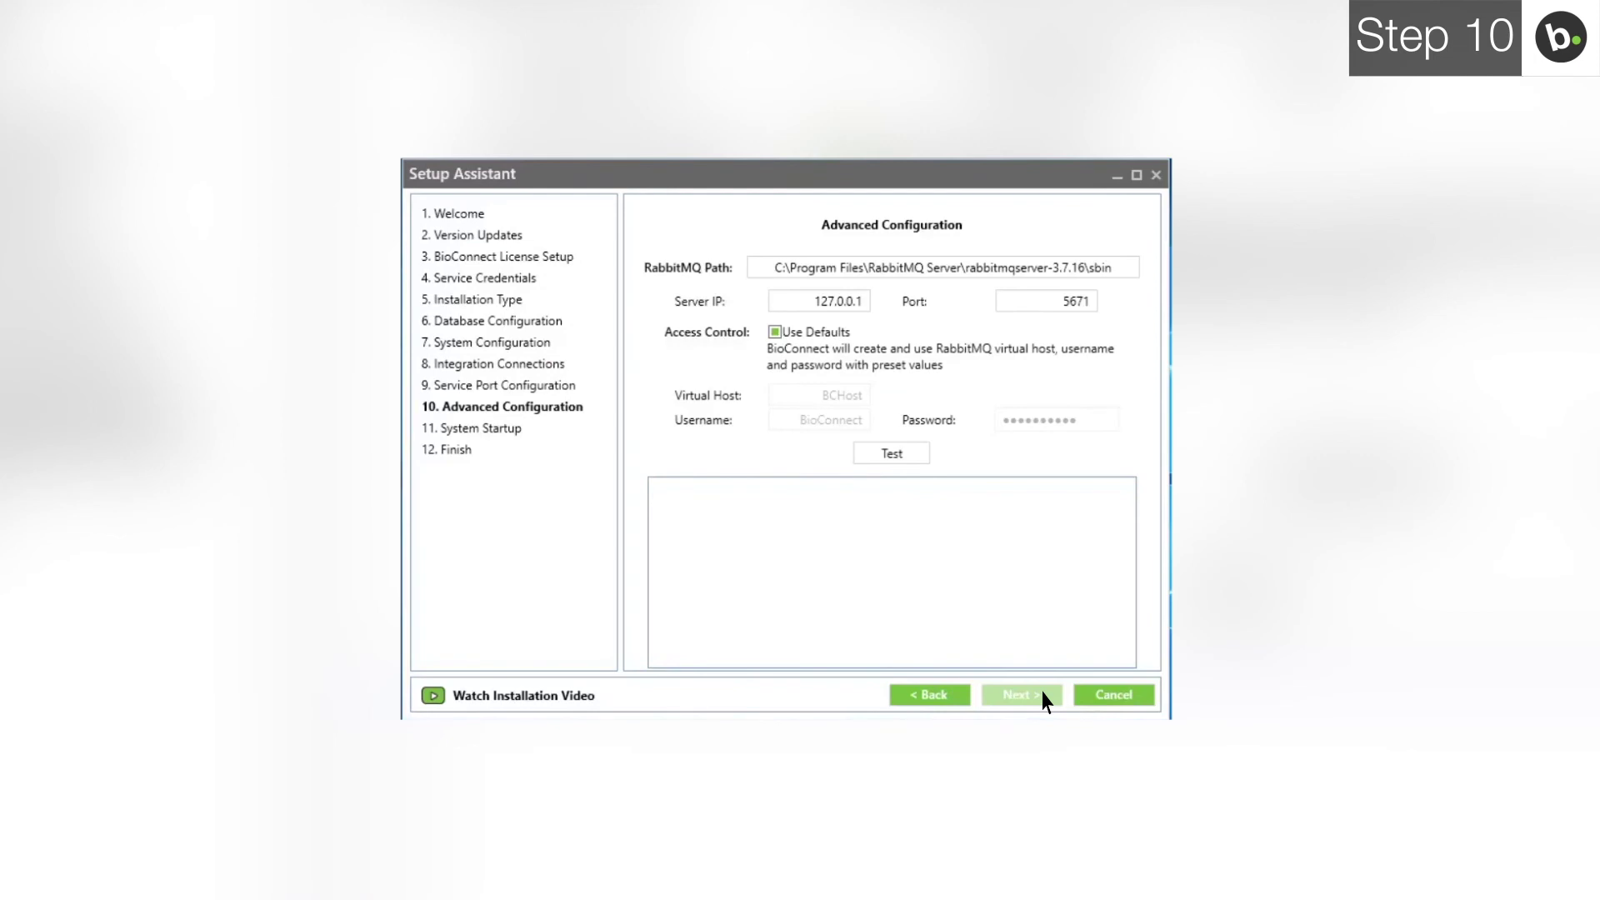
Step: Replace the RabbitMQ server IP 127.0.0.1 with 10.0.60.133
click(823, 306)
key(BackSpace)
key(BackSpace)
key(BackSpace)
key(BackSpace)
key(BackSpace)
key(BackSpace)
key(BackSpace)
key(BackSpace)
key(BackSpace)
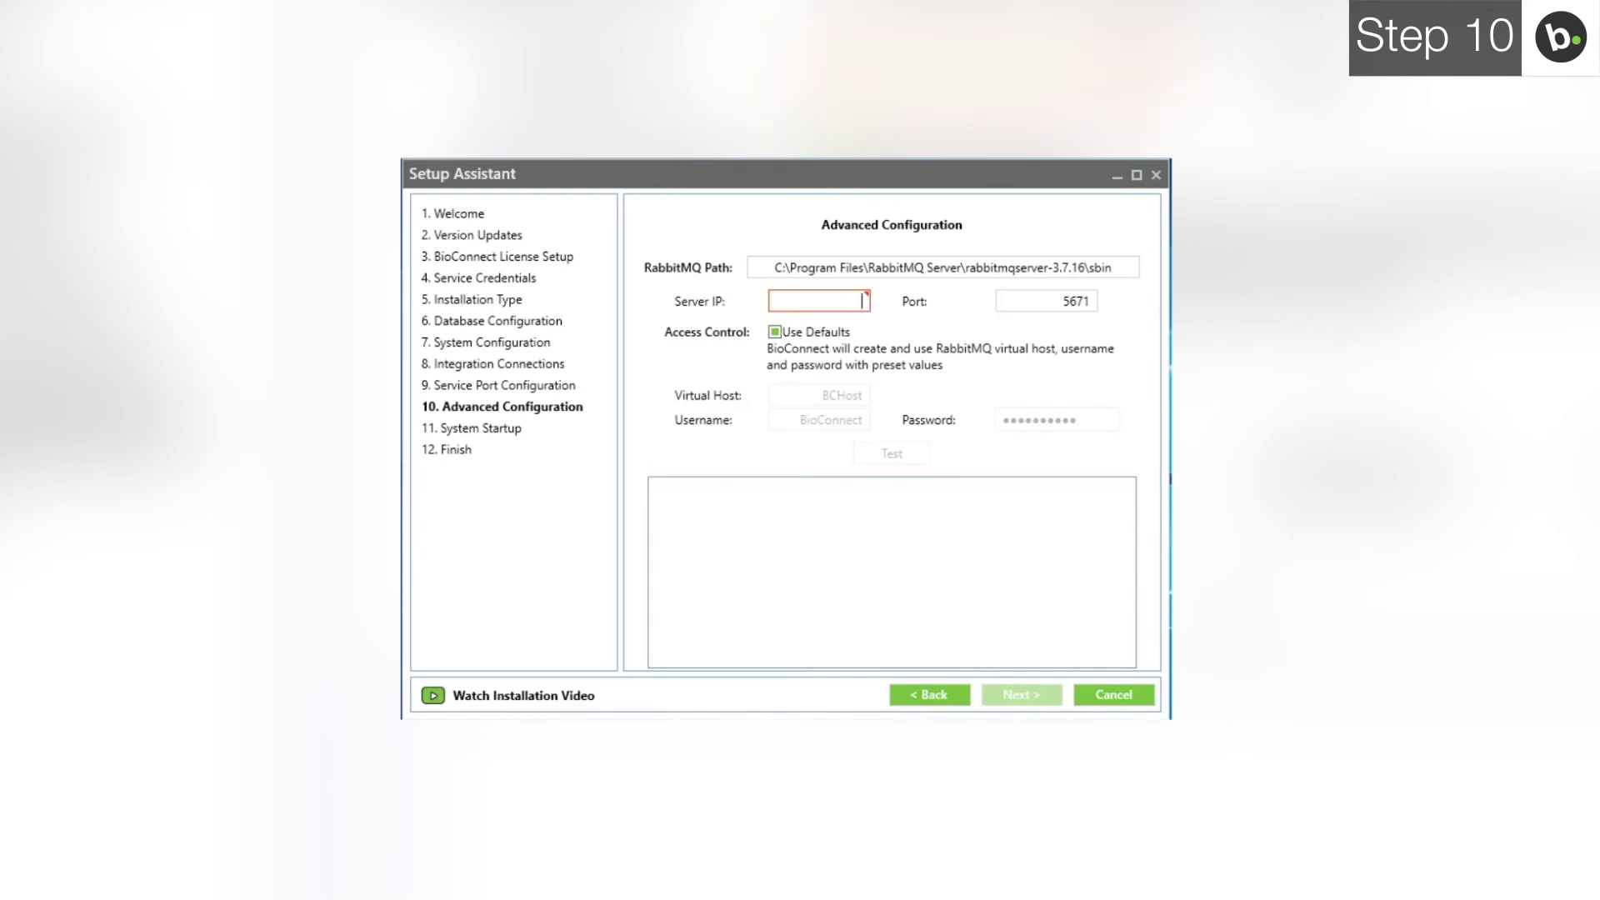
text(10.0.)
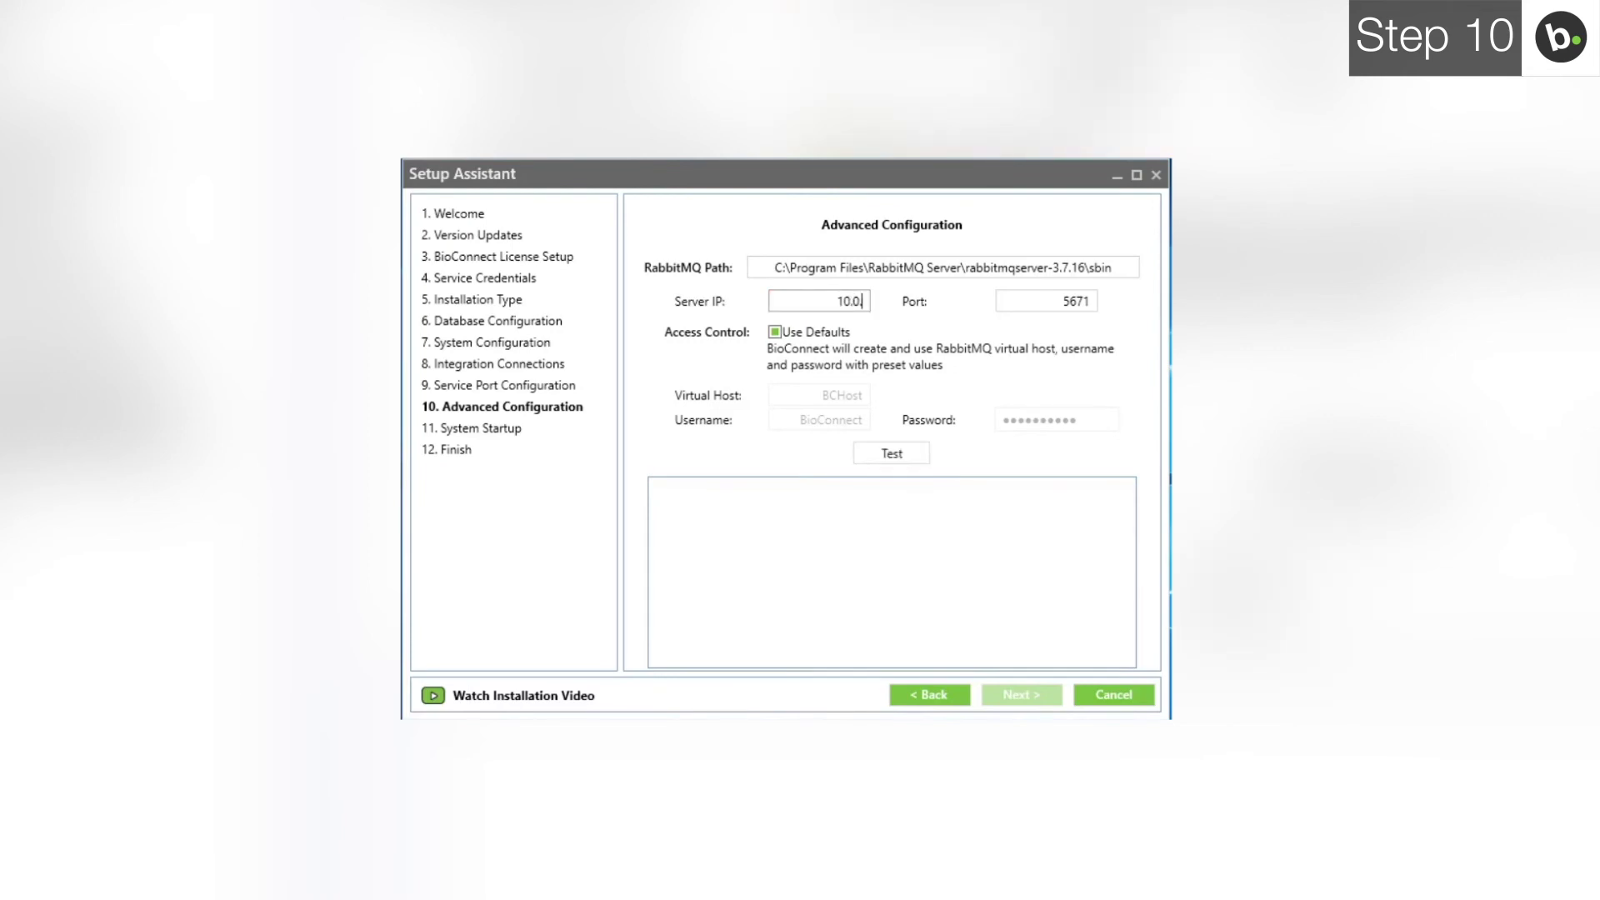
text(60.133)
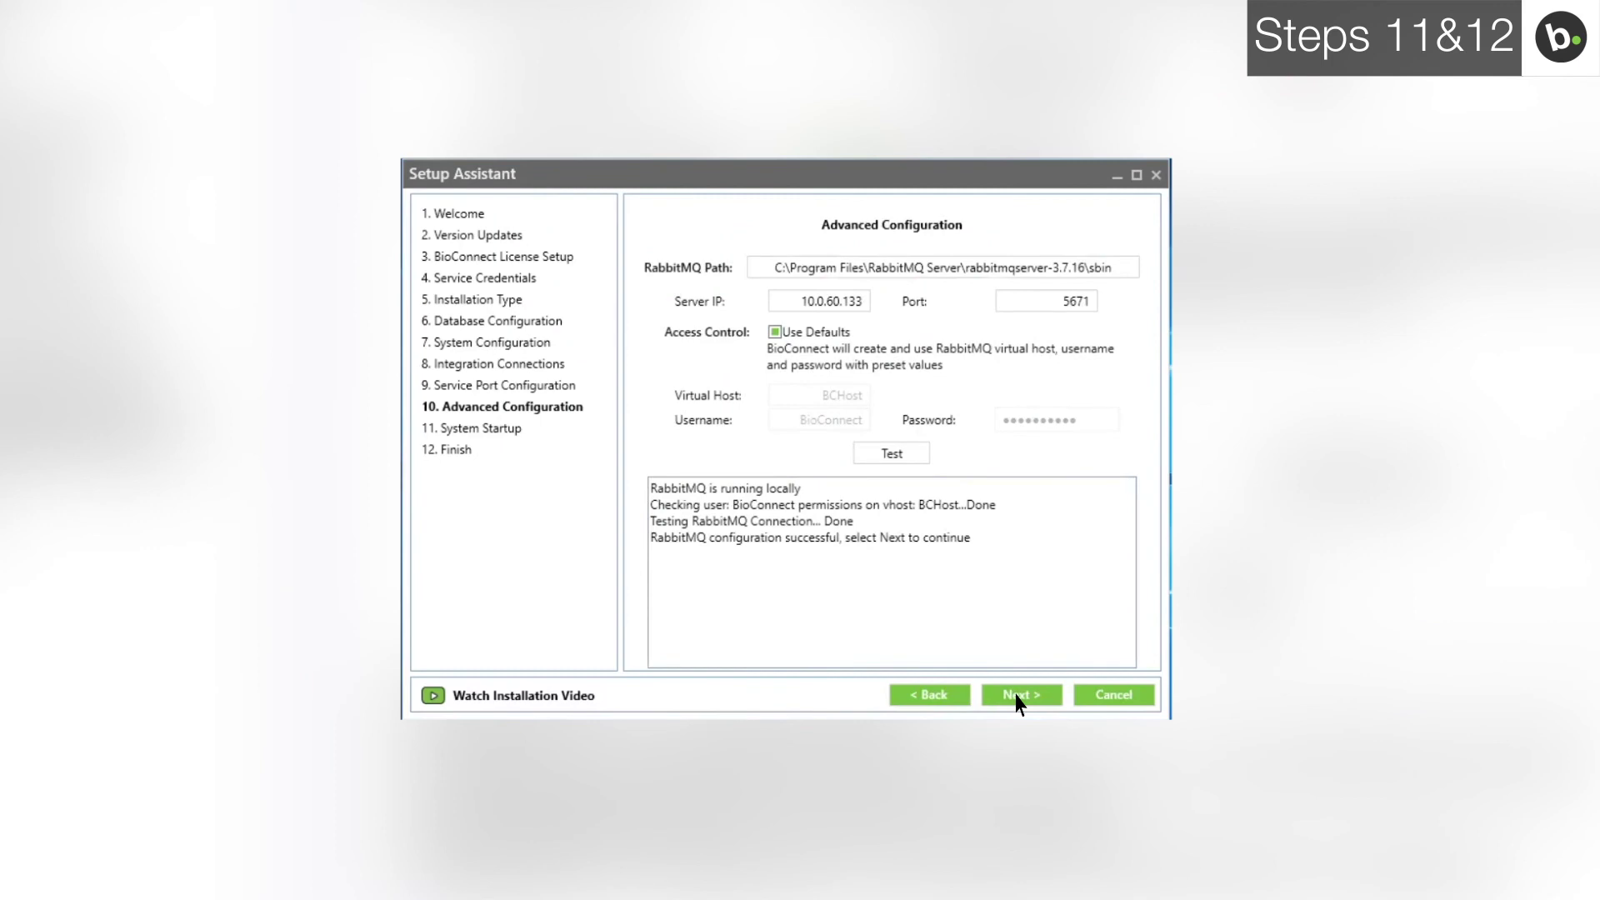
Step: Start the BioConnect services with Deep Embed integration enabled and finish the setup wizard
click(1017, 697)
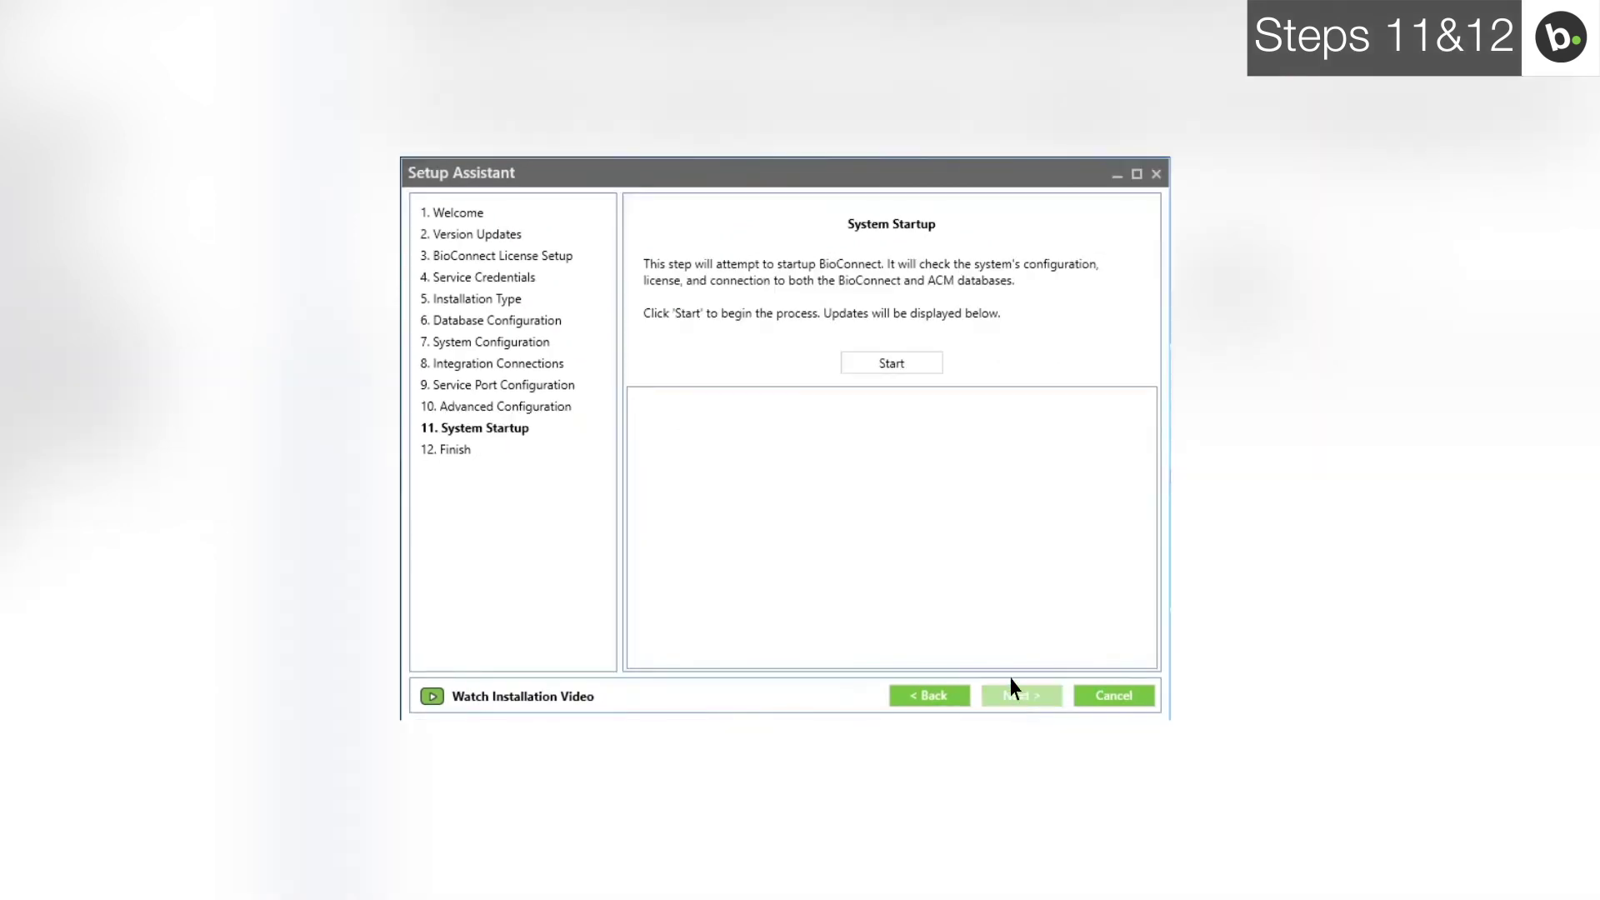
click(911, 365)
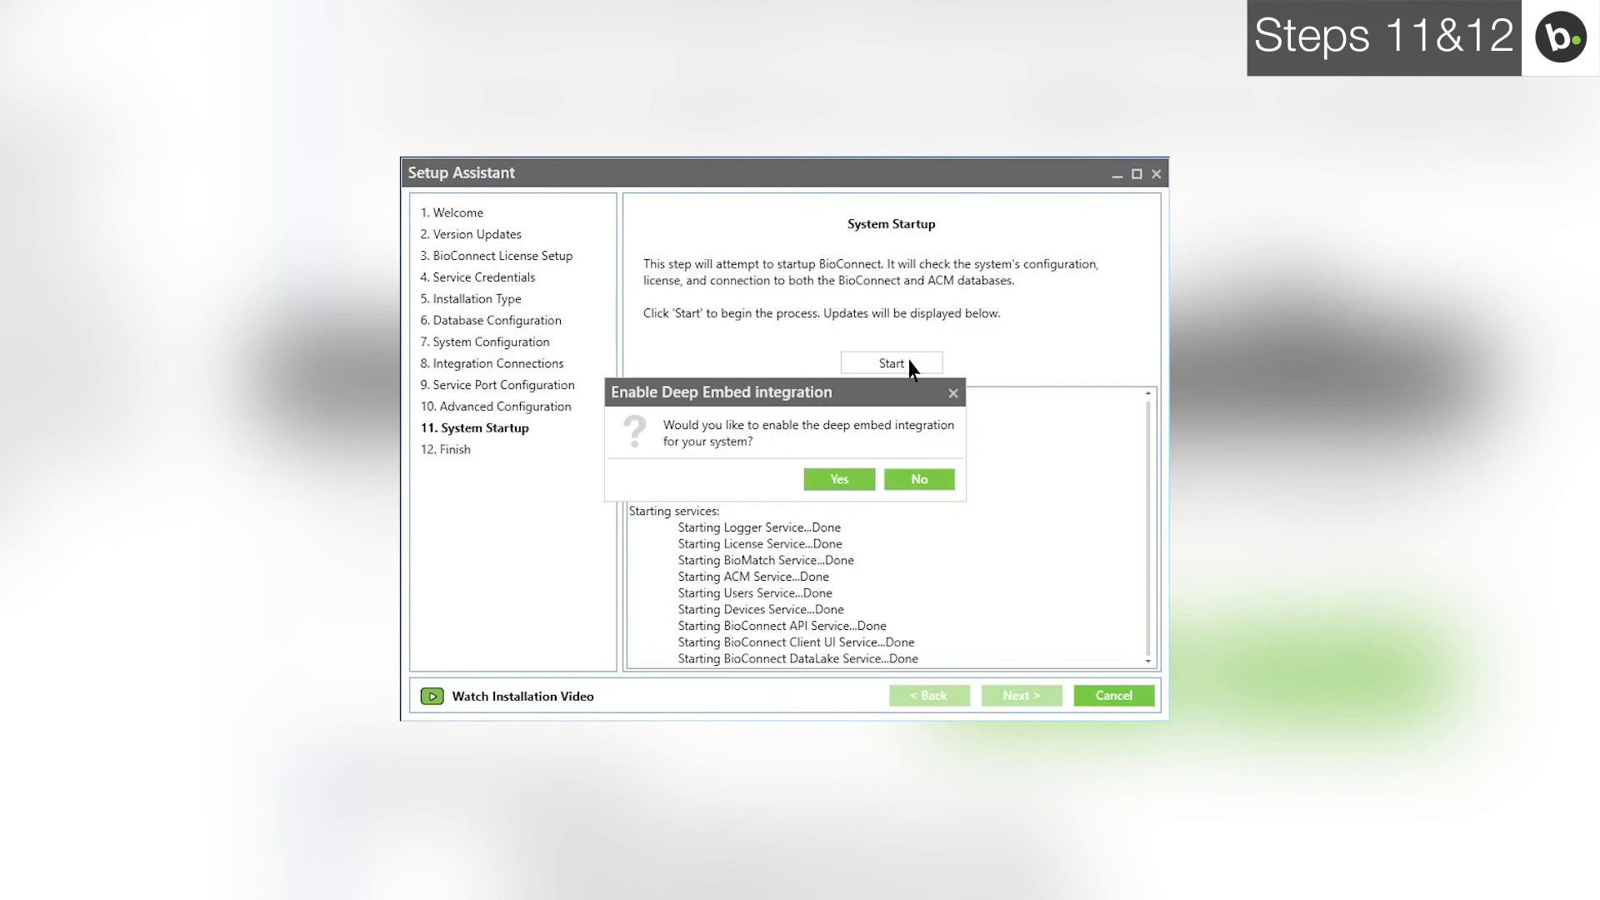
click(842, 481)
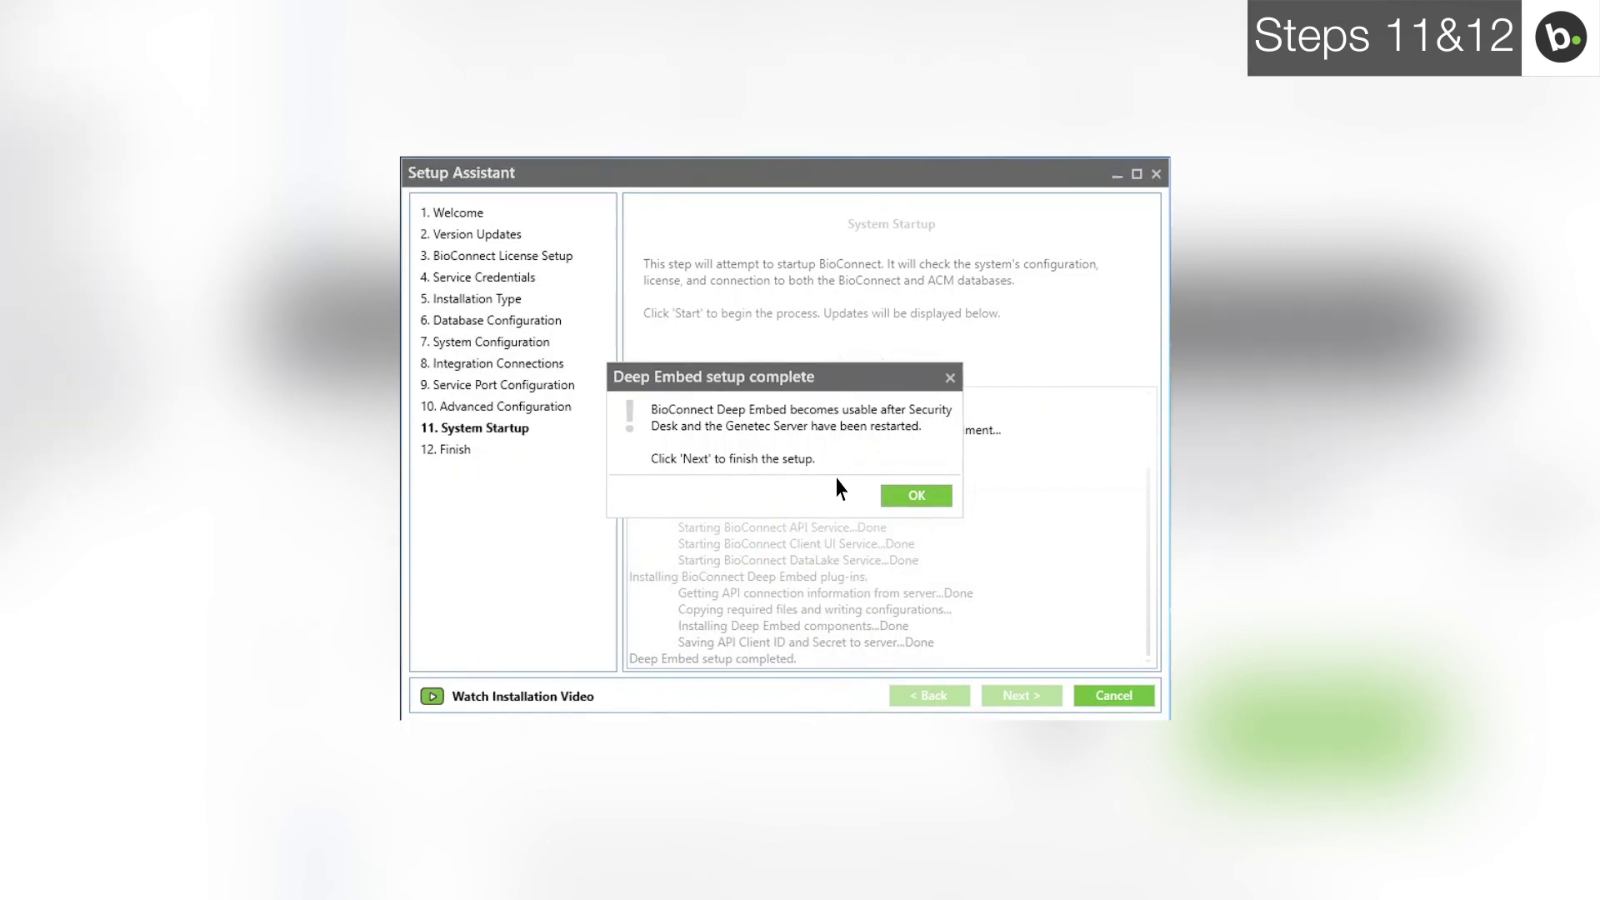
click(920, 494)
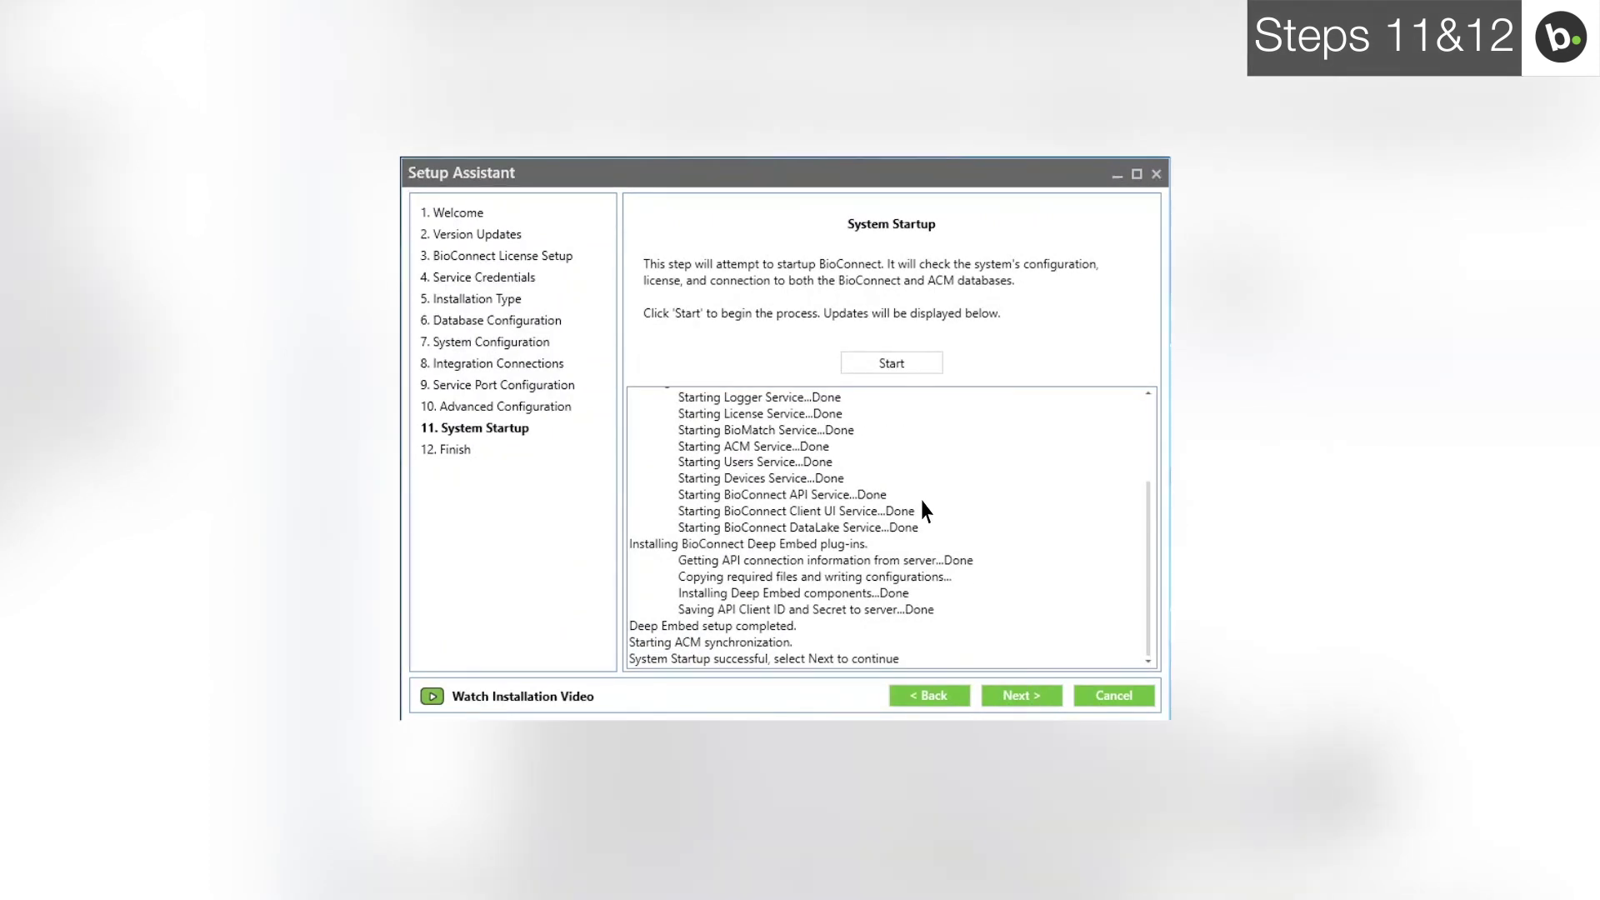
click(1022, 699)
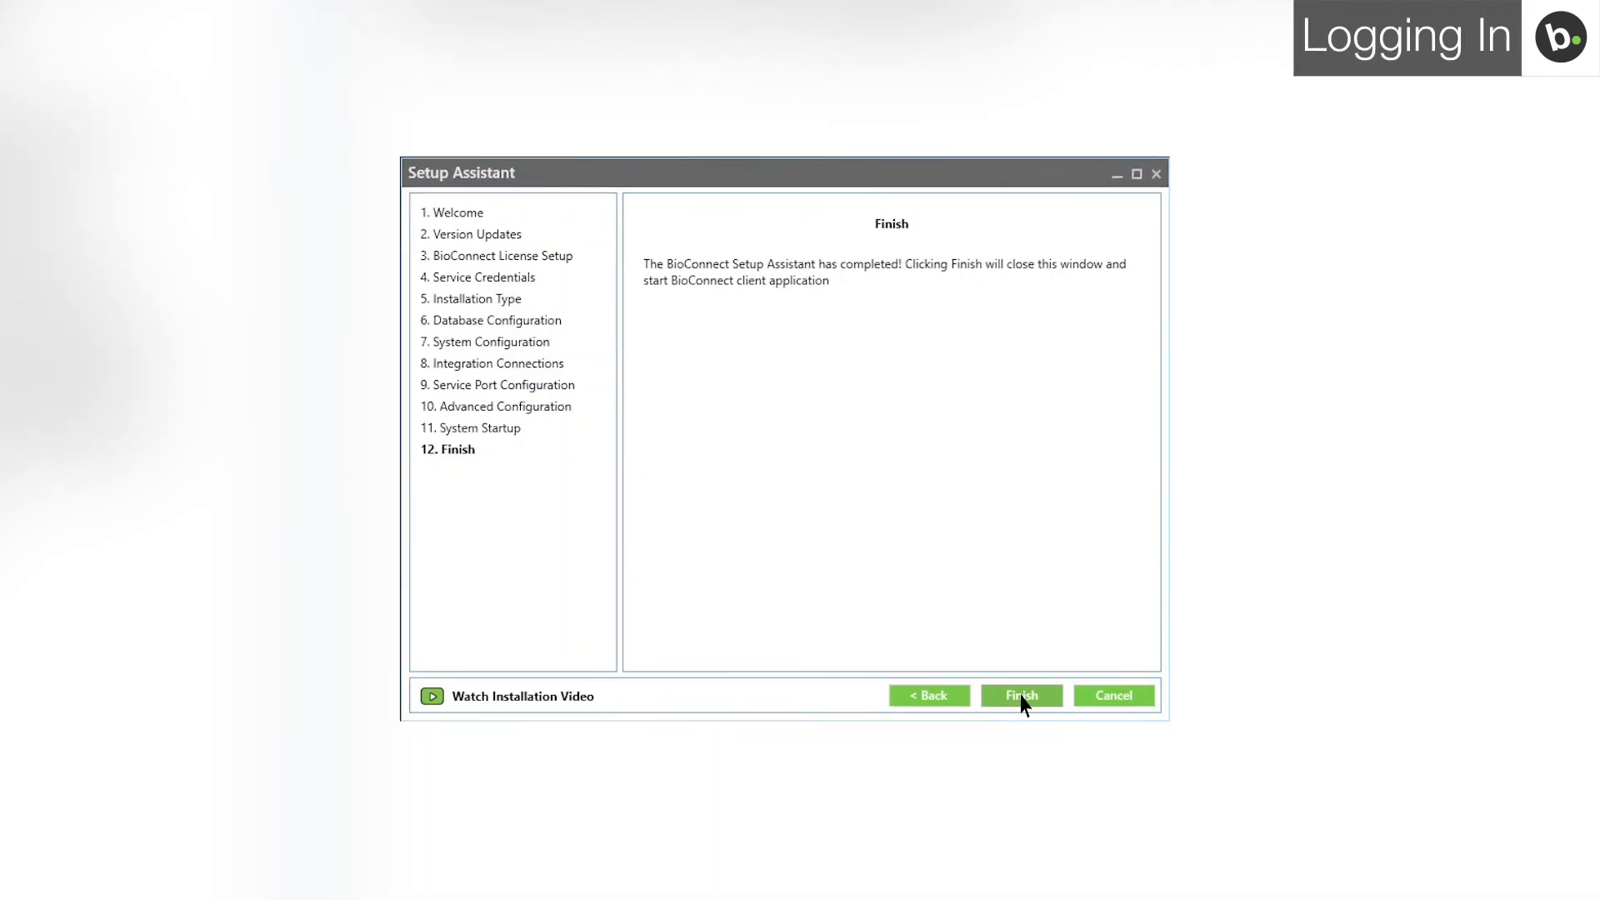
click(1022, 696)
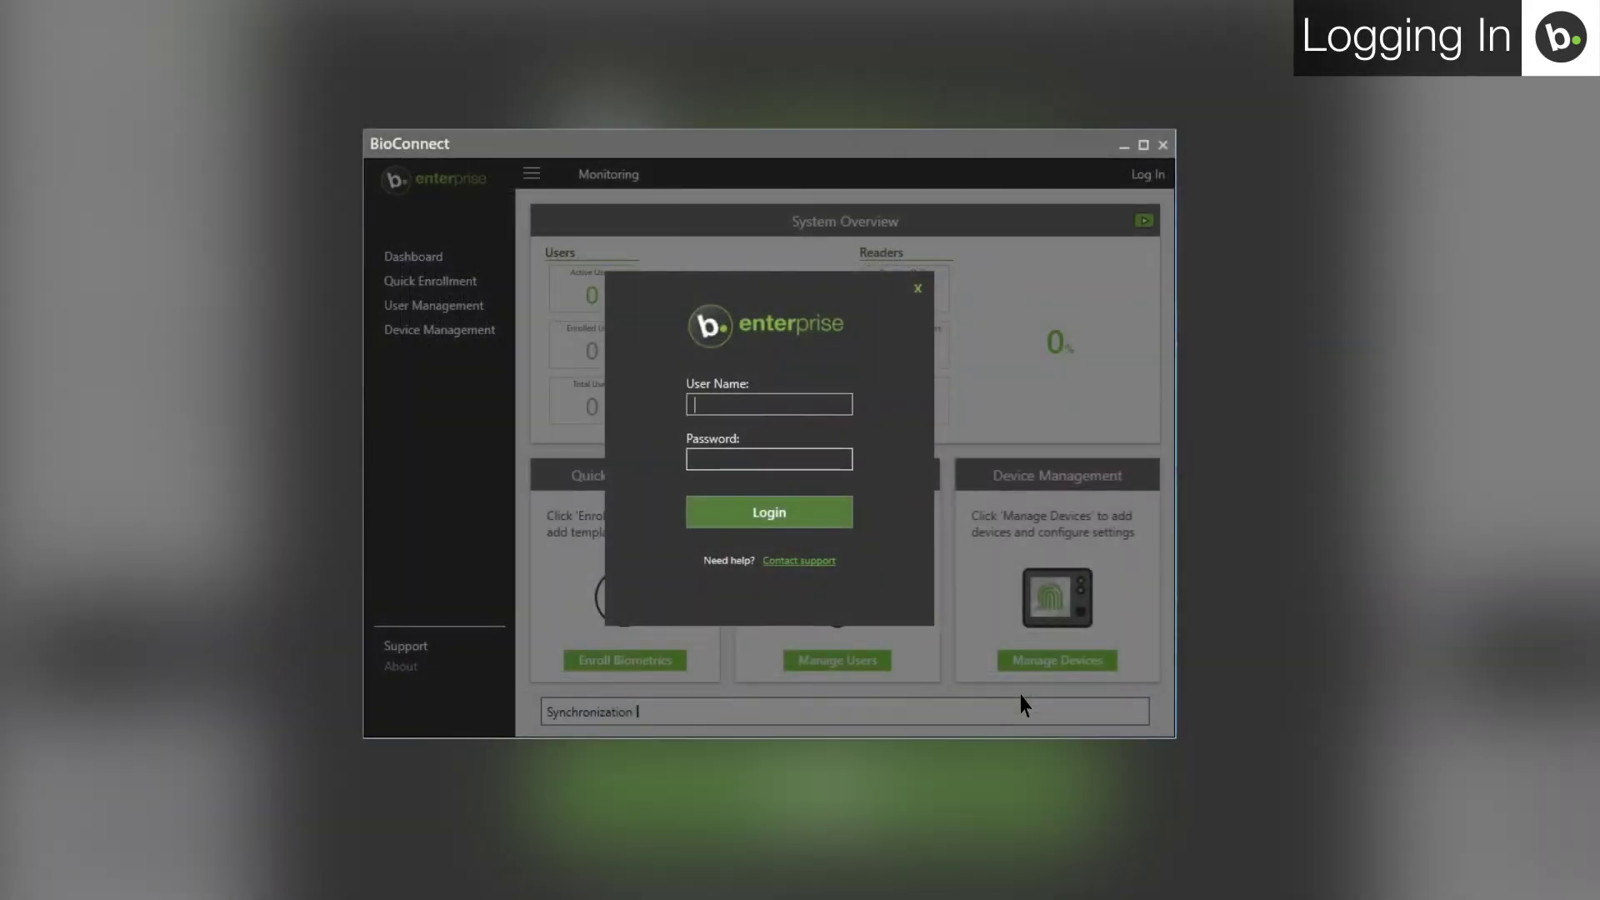
Step: Log in to BioConnect Enterprise with the administrator user name and password, then open Cardholder management
key(Tab)
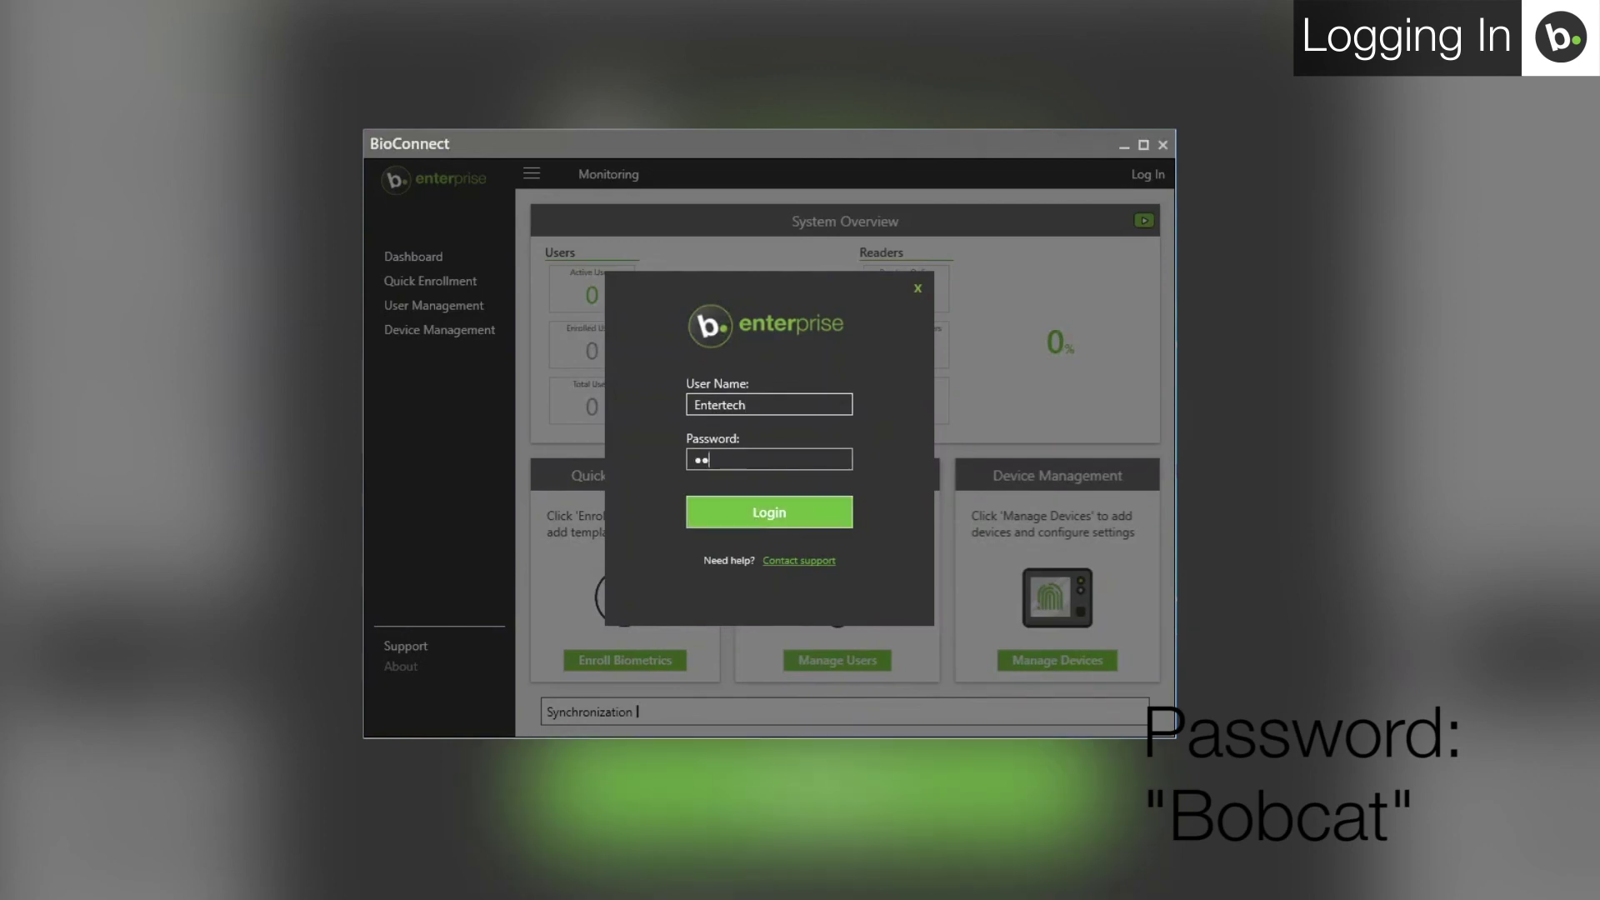
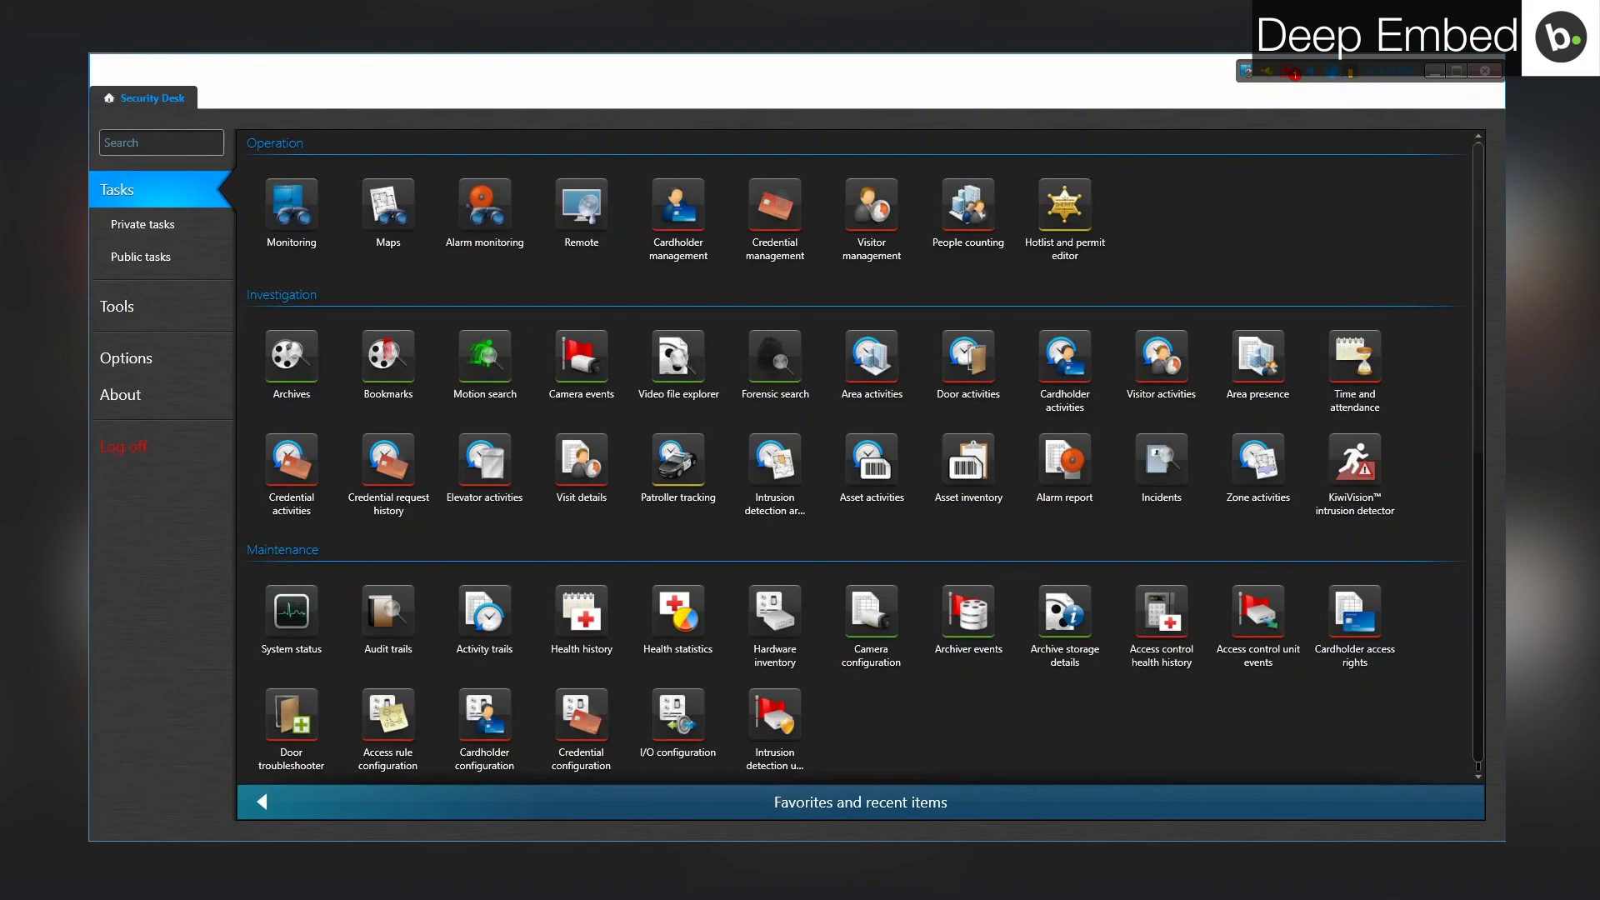
click(699, 198)
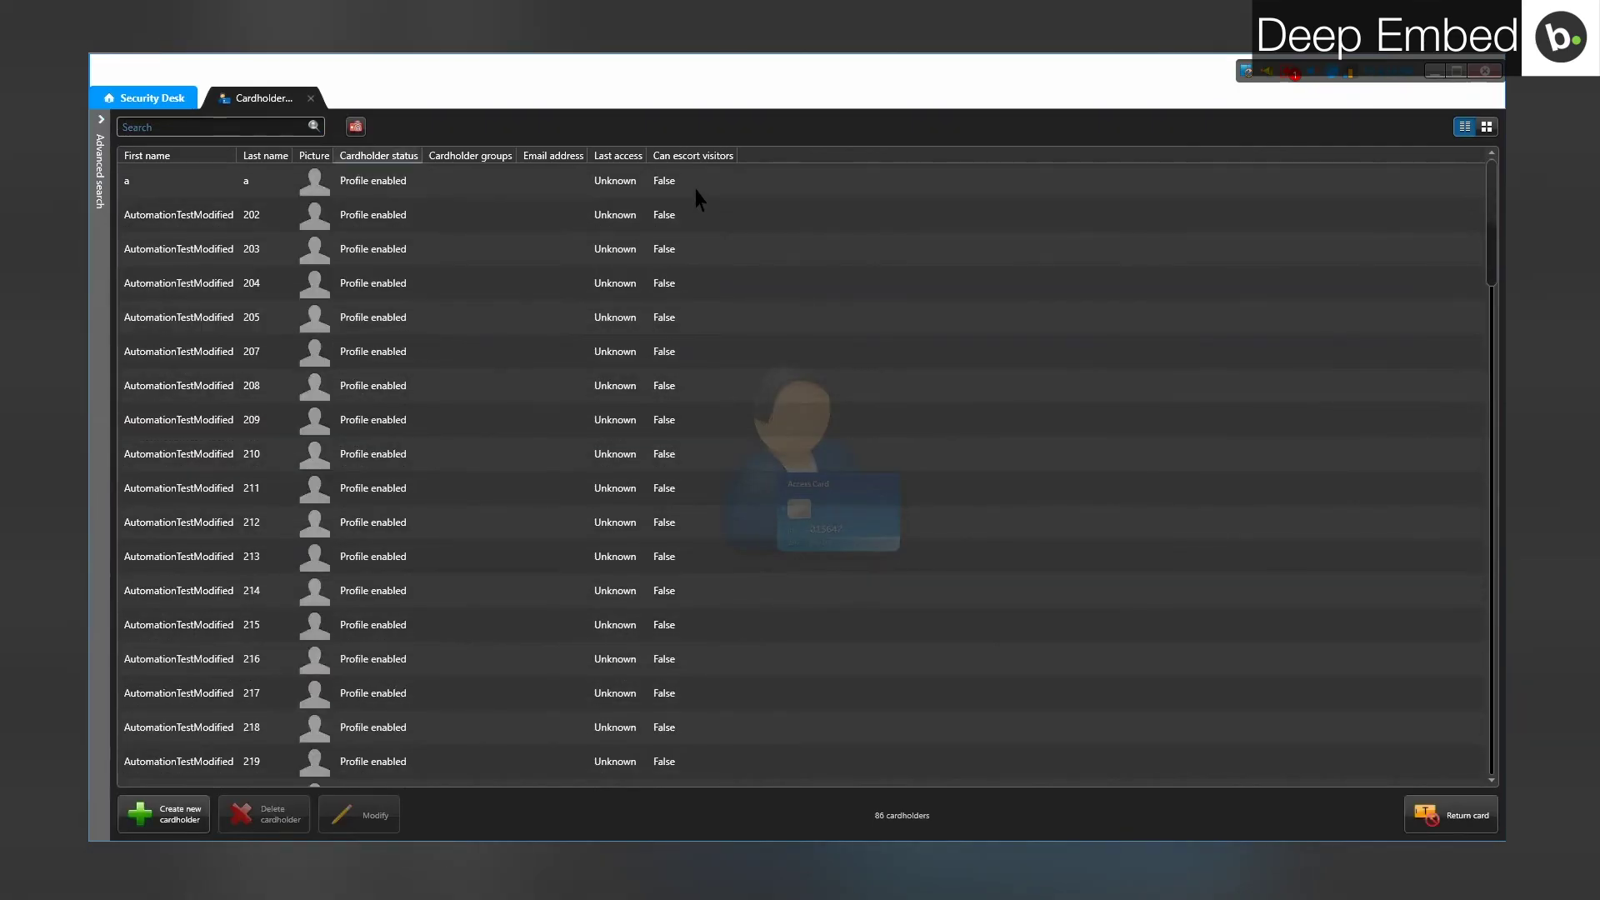
Step: Open cardholder AutomationTestModified 202 for editing and bring up its BioConnect biometric panel
click(640, 218)
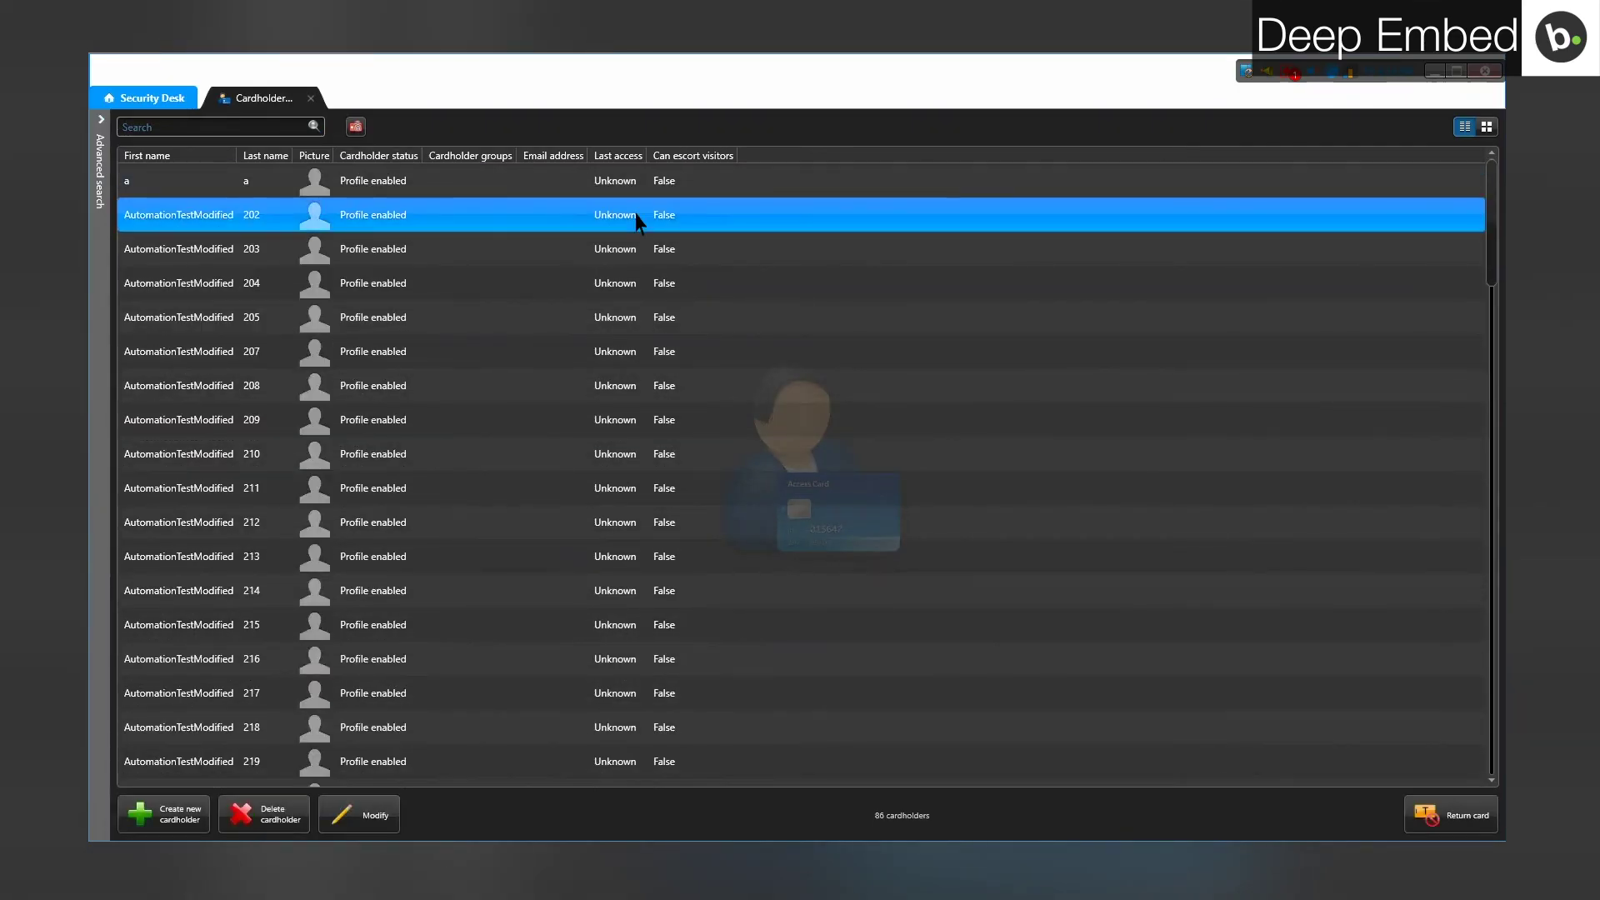
click(363, 817)
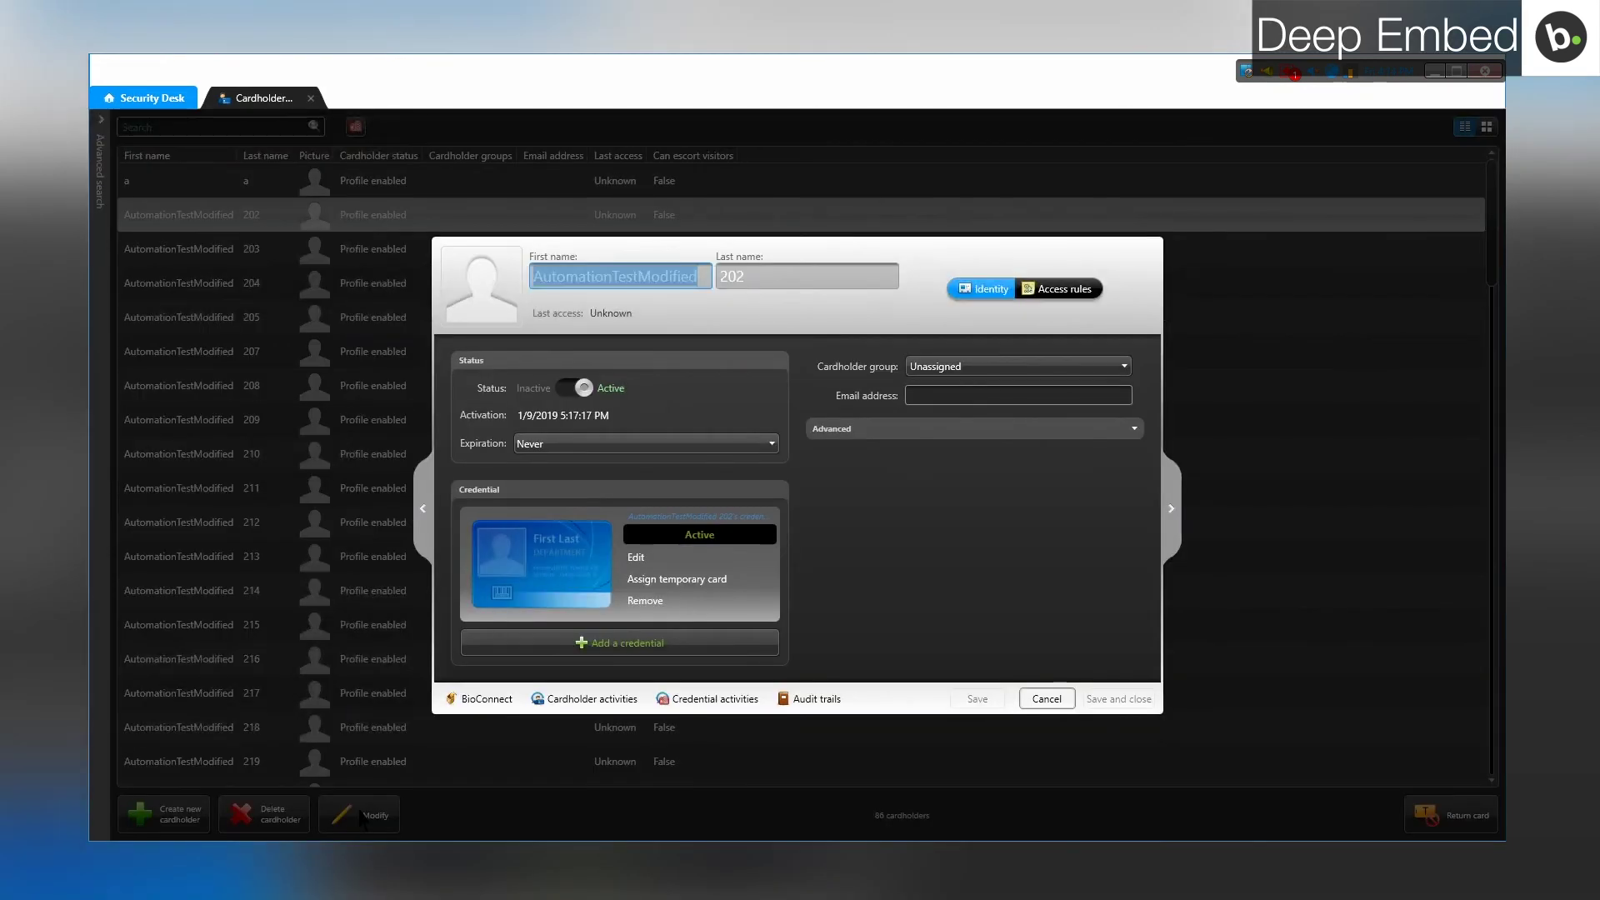
click(465, 699)
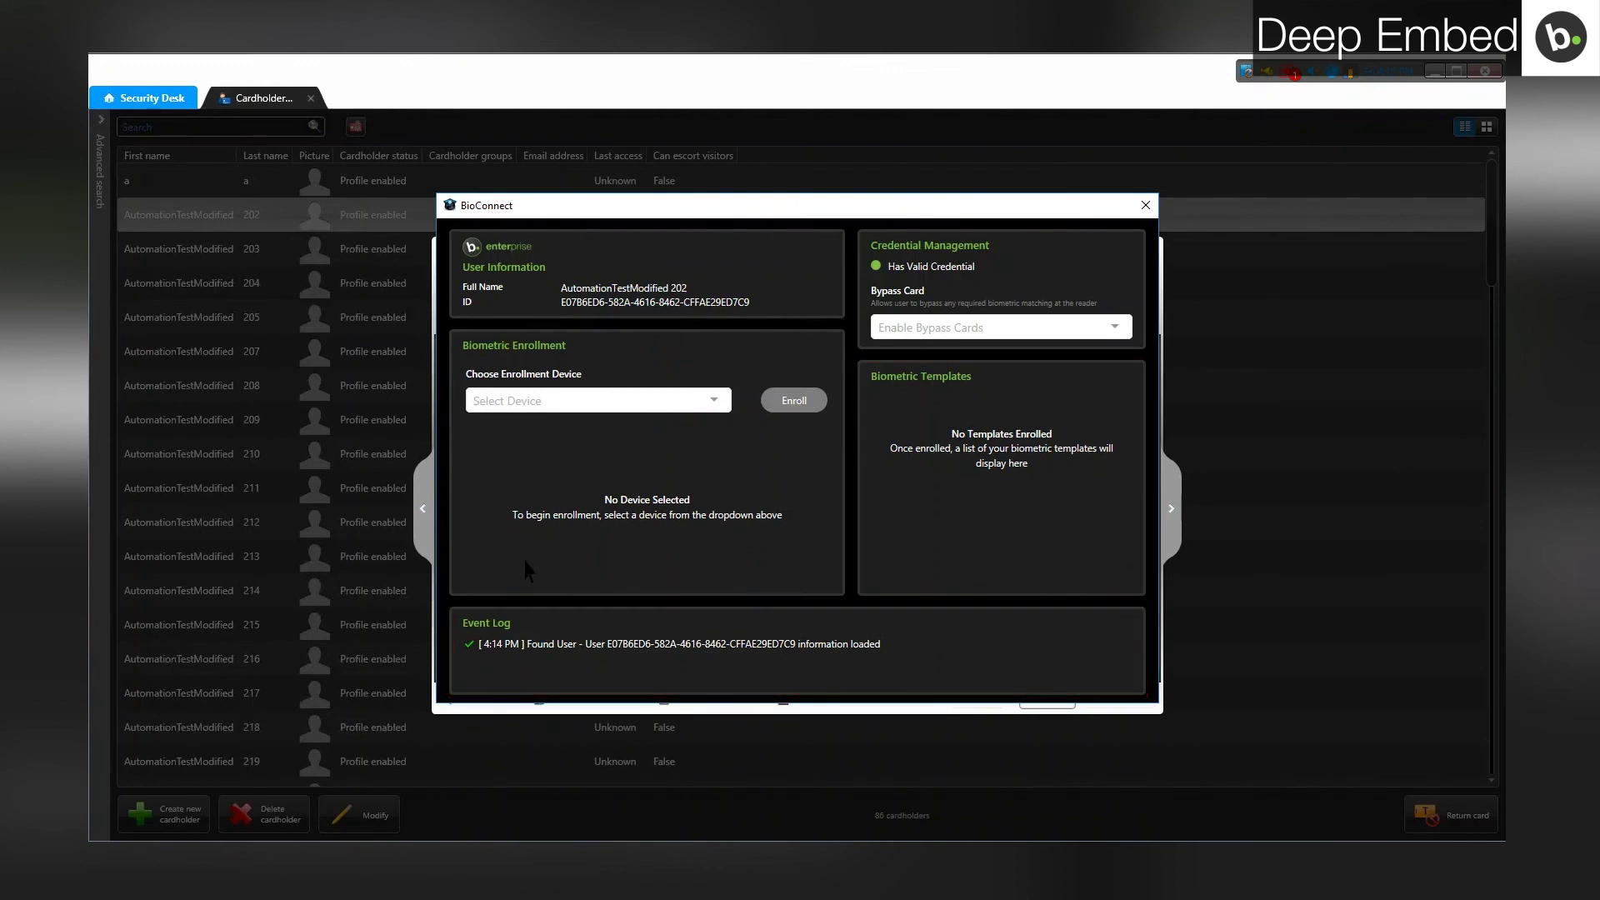
Step: Show the enrollment devices available in the Choose Enrollment Device list
click(601, 405)
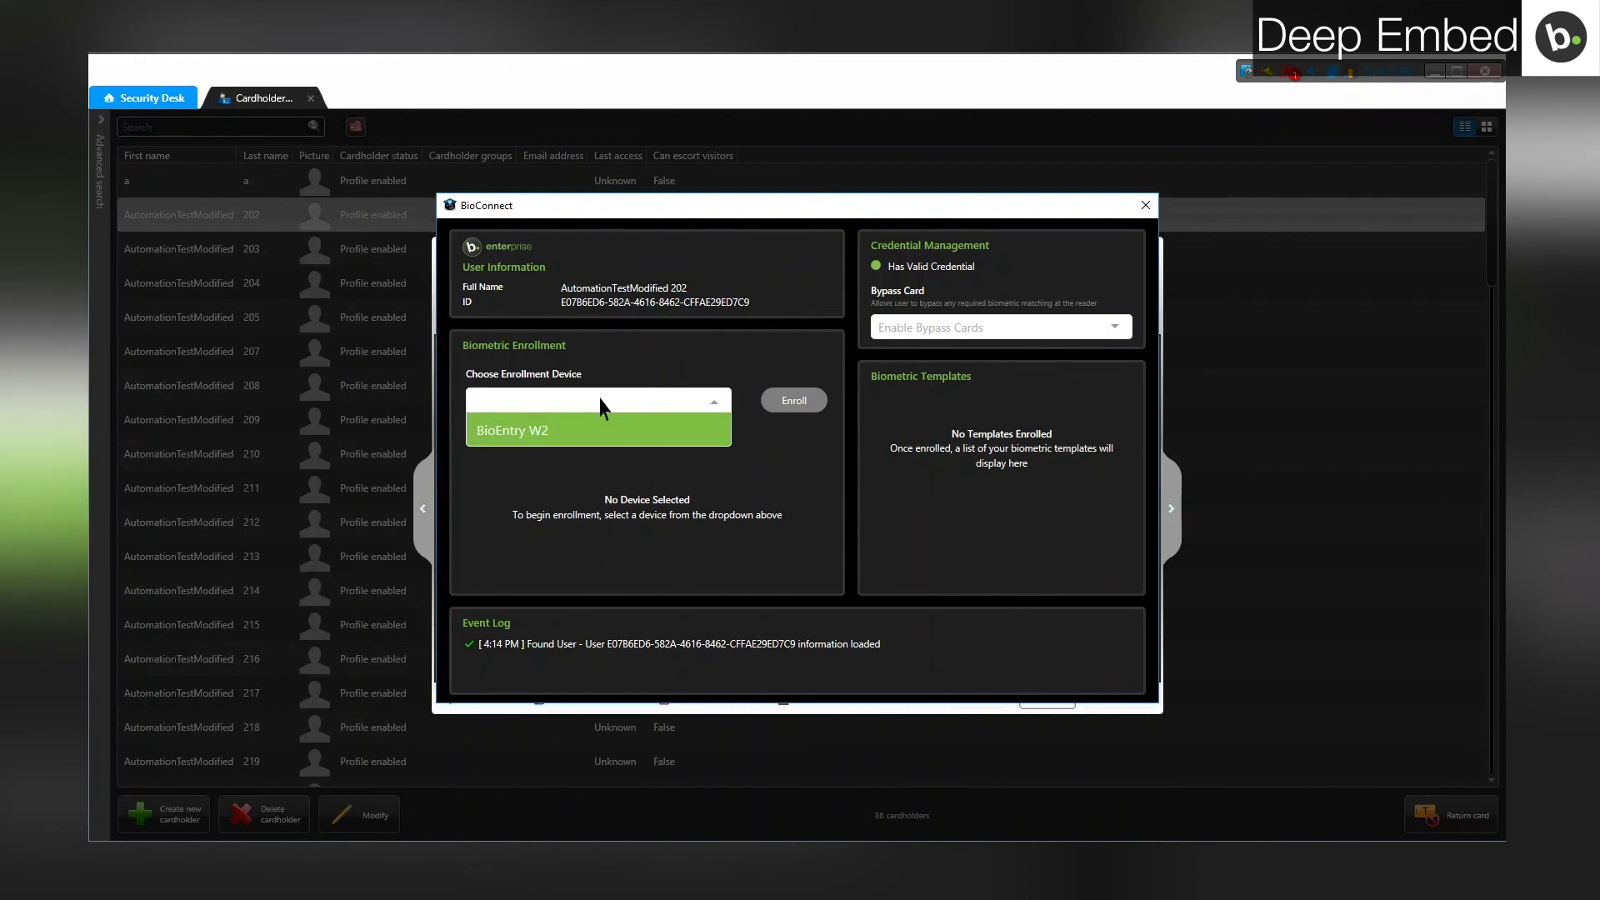